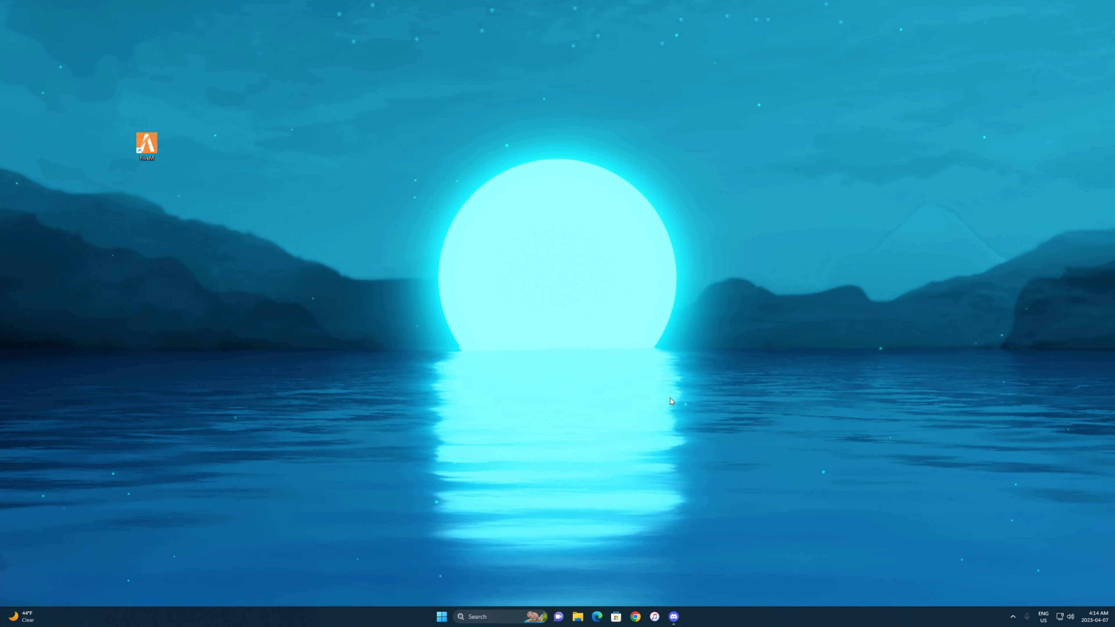
Step: Switch to Discord and open the crosshairs channel of the Fuzzy's Family server
left_click(674, 617)
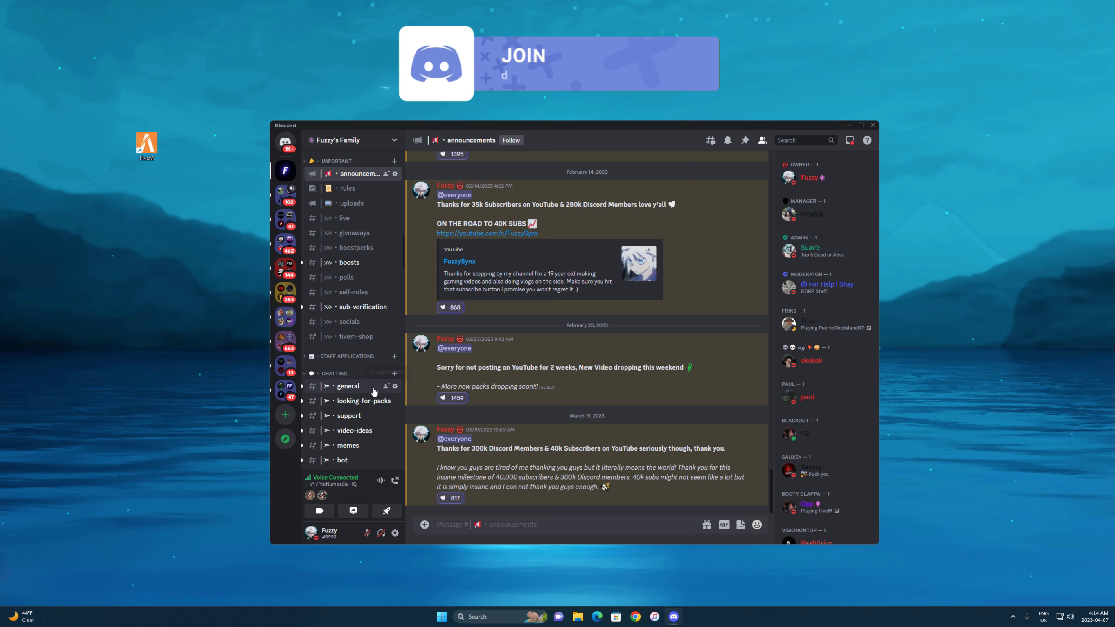
scroll(373, 391, "down", 7)
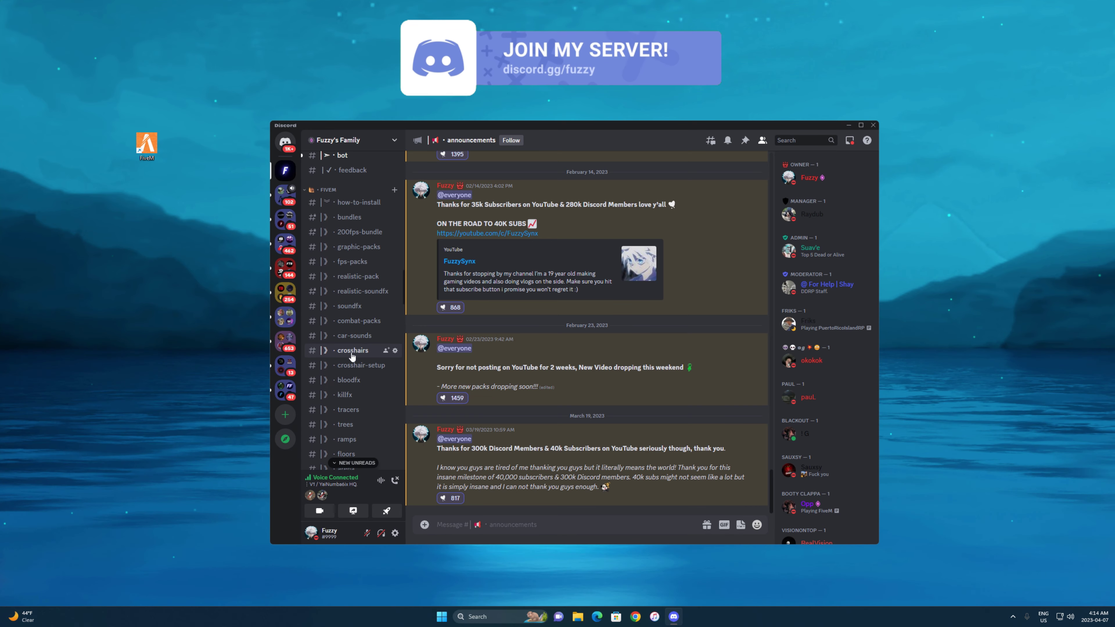
left_click(352, 351)
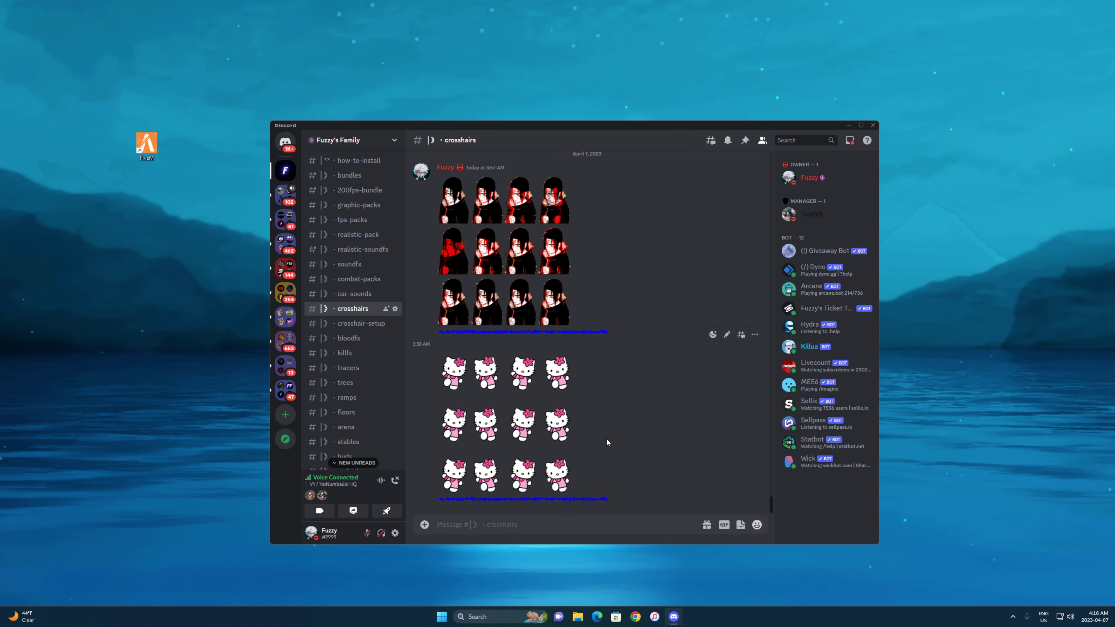
Step: Save the red and black anime character crosshair image from the channel as 14 in Downloads
left_click(546, 252)
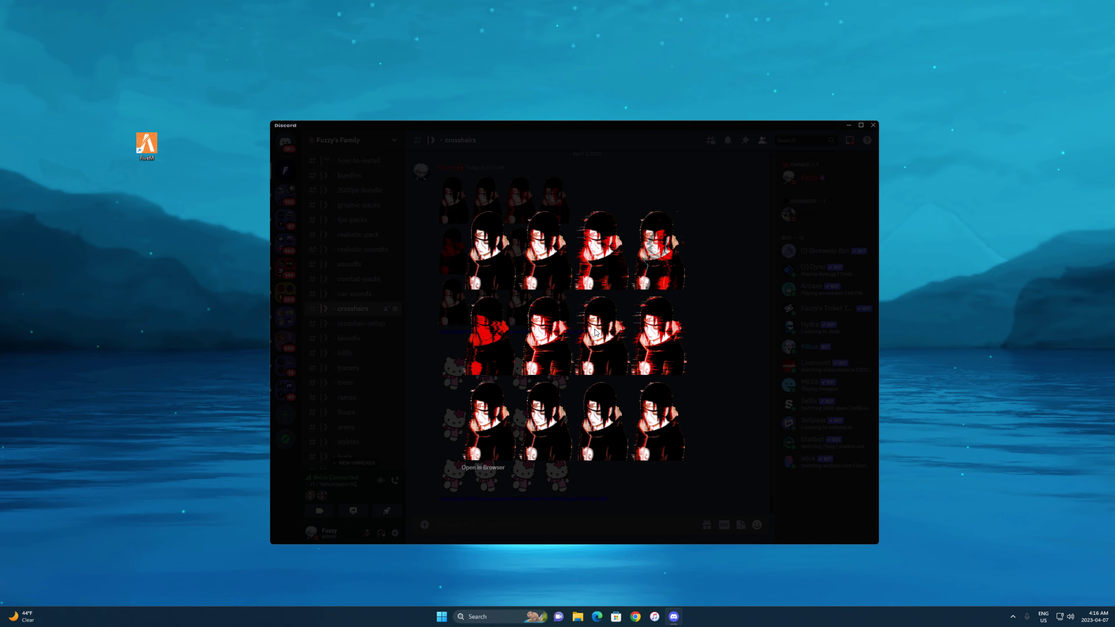
right_click(549, 336)
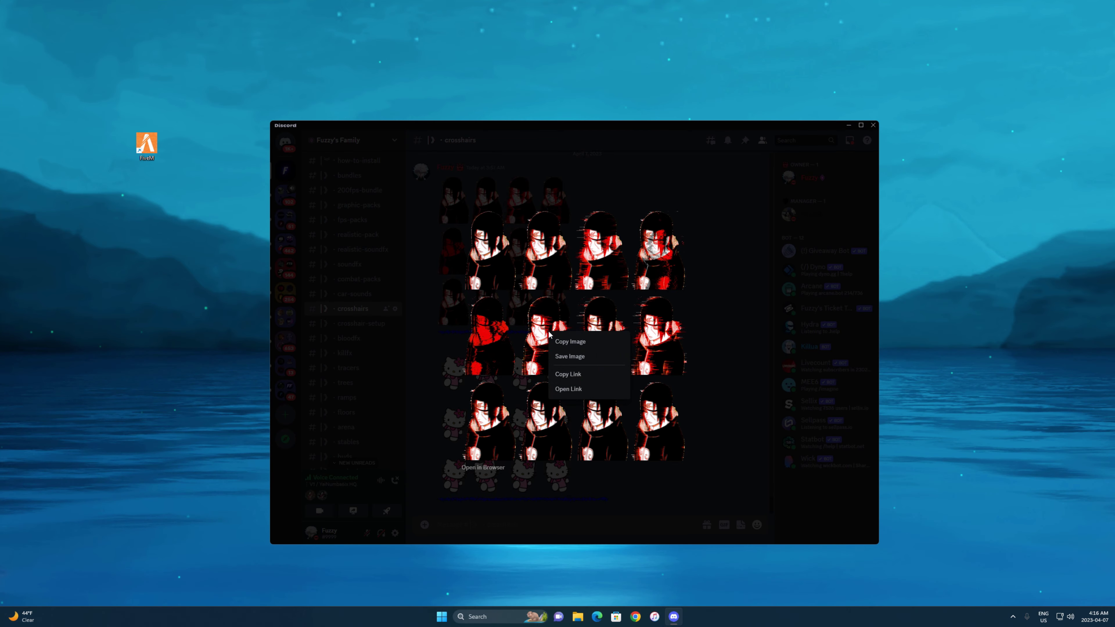
left_click(571, 357)
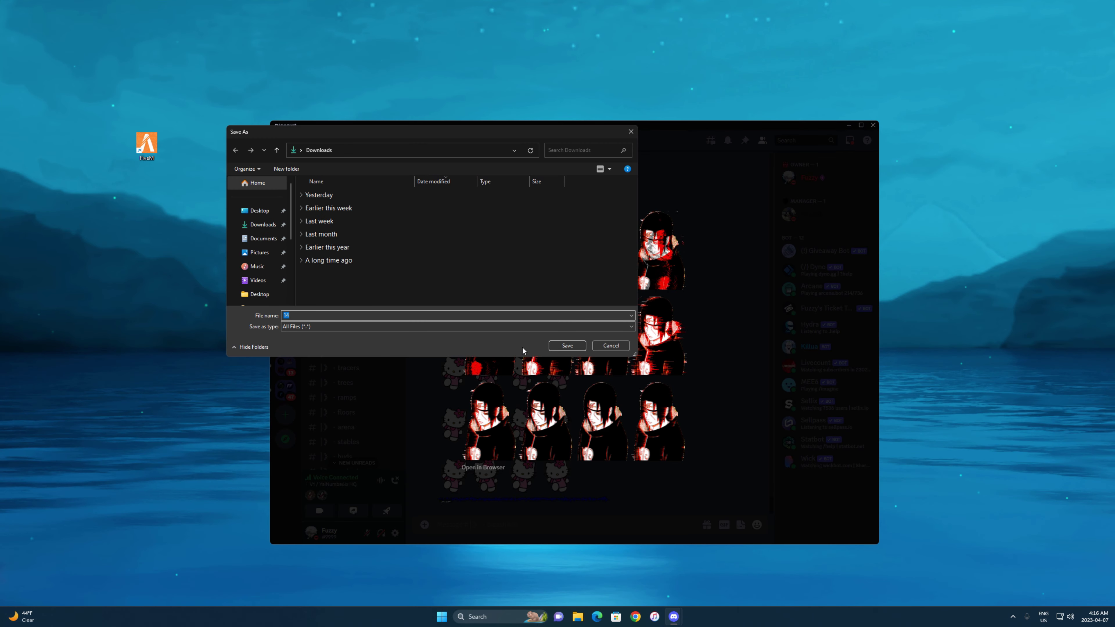
left_click(561, 348)
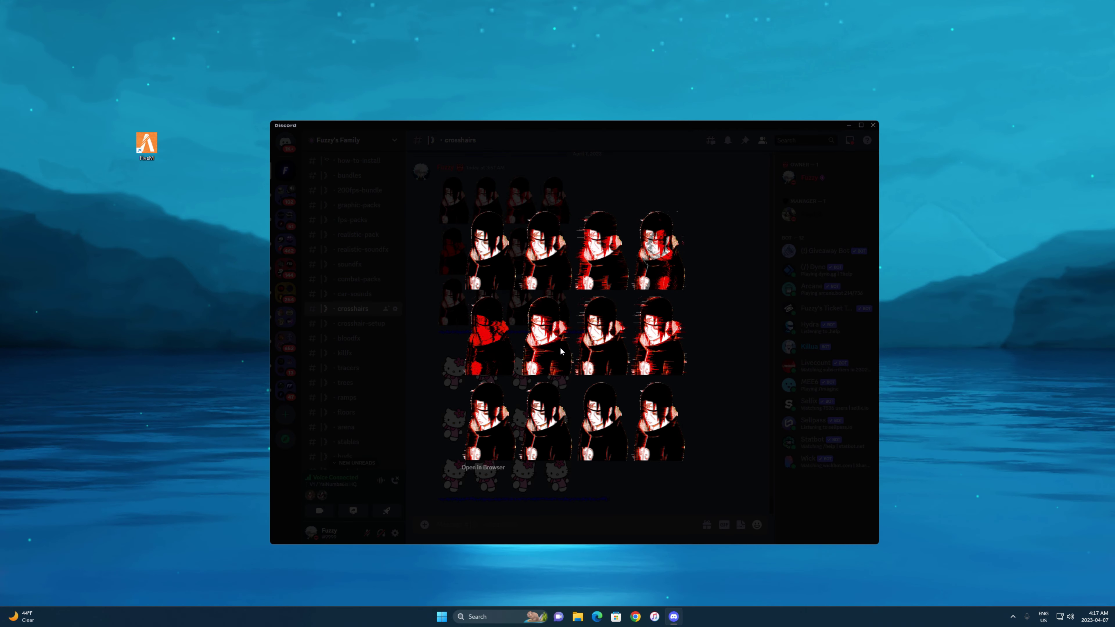
Step: Move the 14 image from Downloads to the desktop in File Explorer, and minimize Discord
left_click(576, 618)
left_click(526, 347)
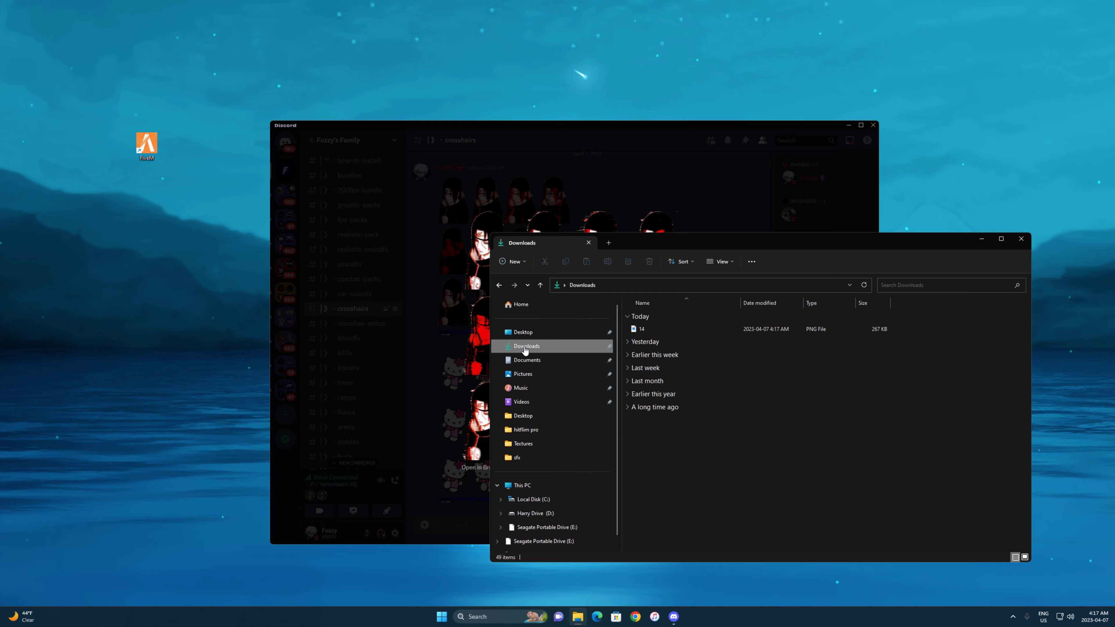
left_click(685, 329)
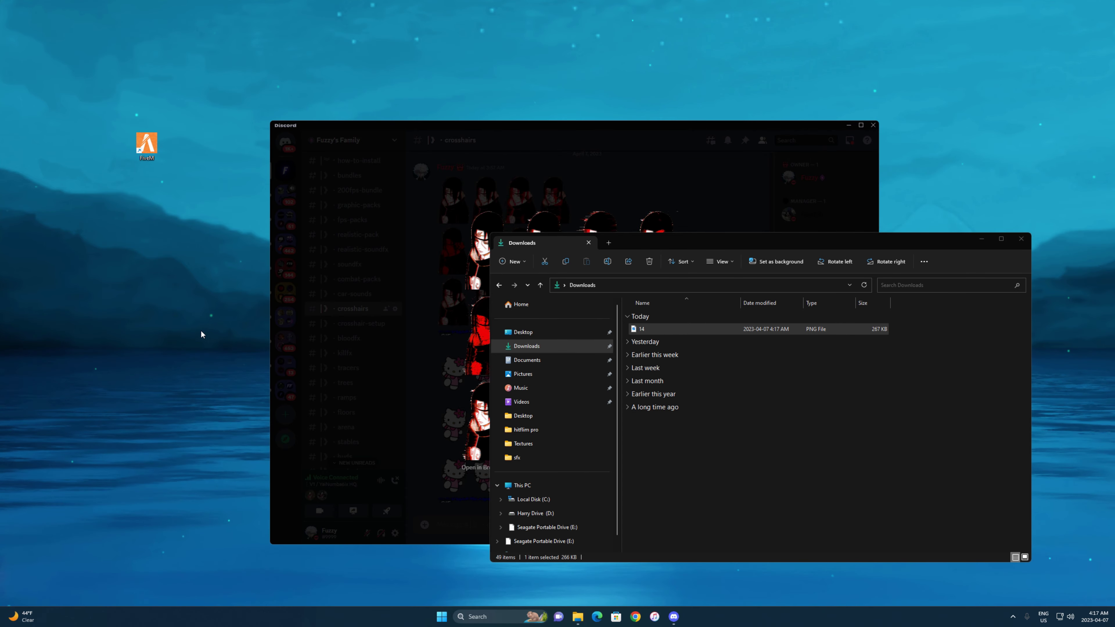
left_click_drag(201, 334, 202, 333)
left_click(457, 442)
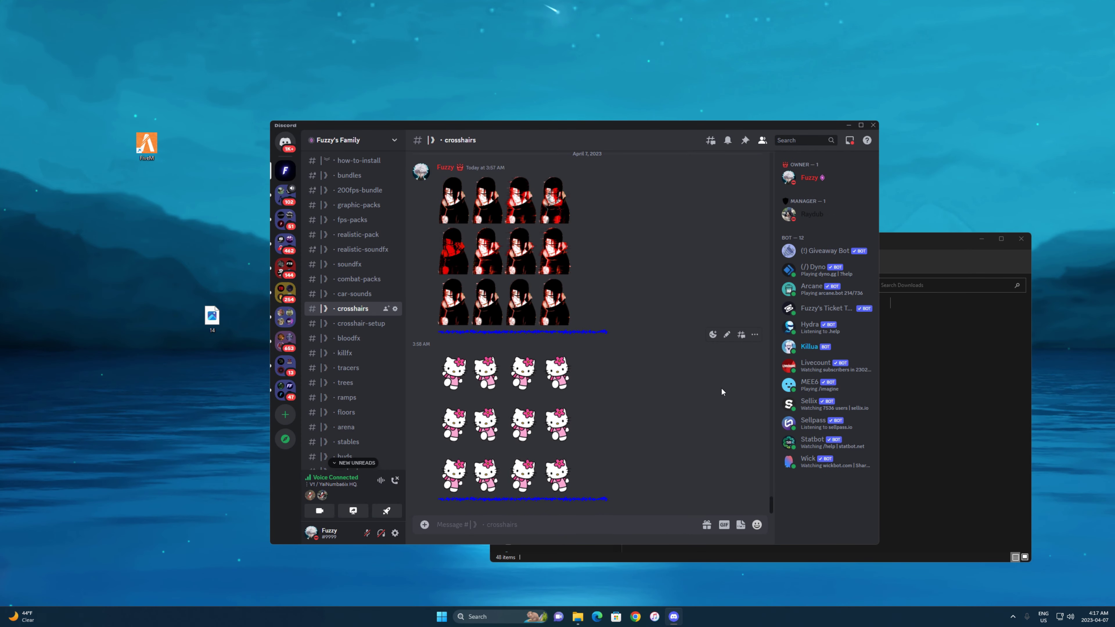
left_click(845, 125)
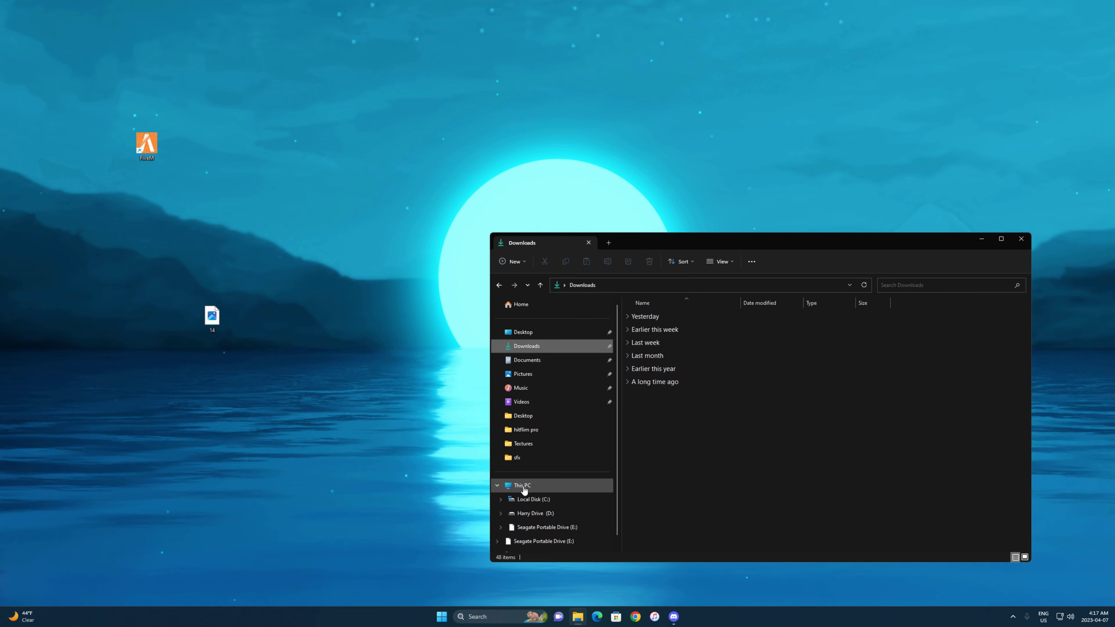
Step: Go to the Textures folder in Grand Theft Auto V\reshade-shaders on Harry Drive (D:)
left_click(536, 486)
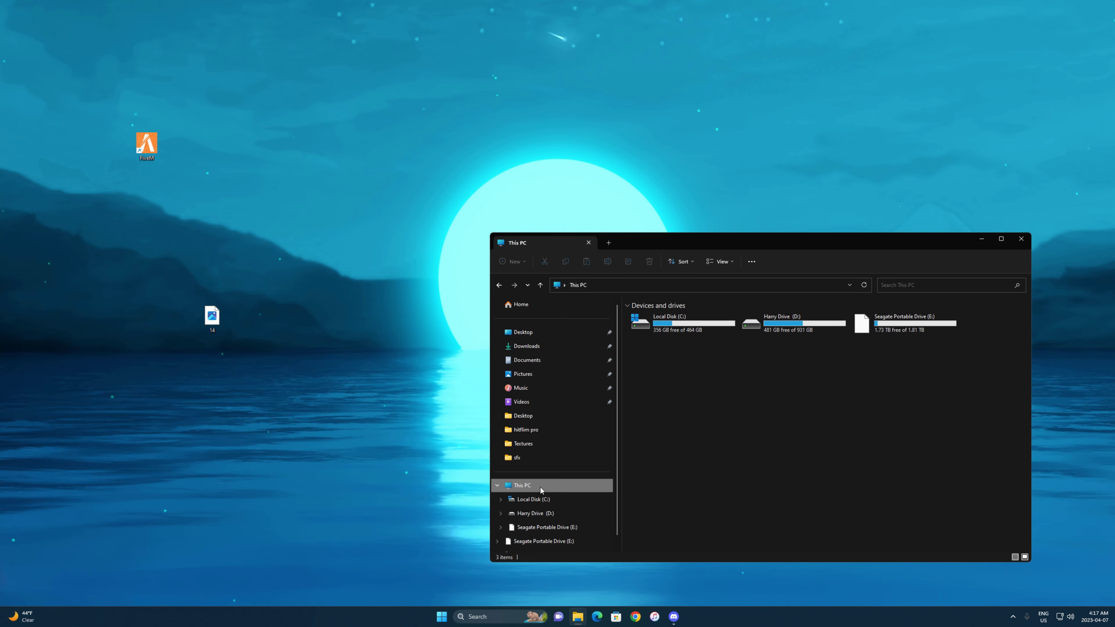
left_click_drag(781, 440, 766, 393)
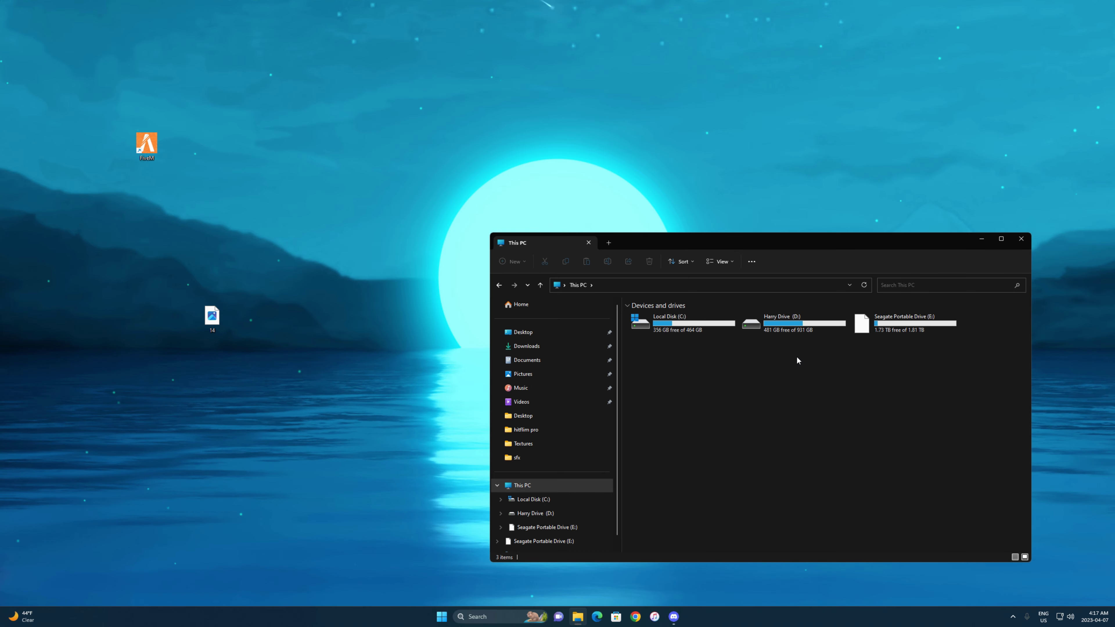
double_click(798, 326)
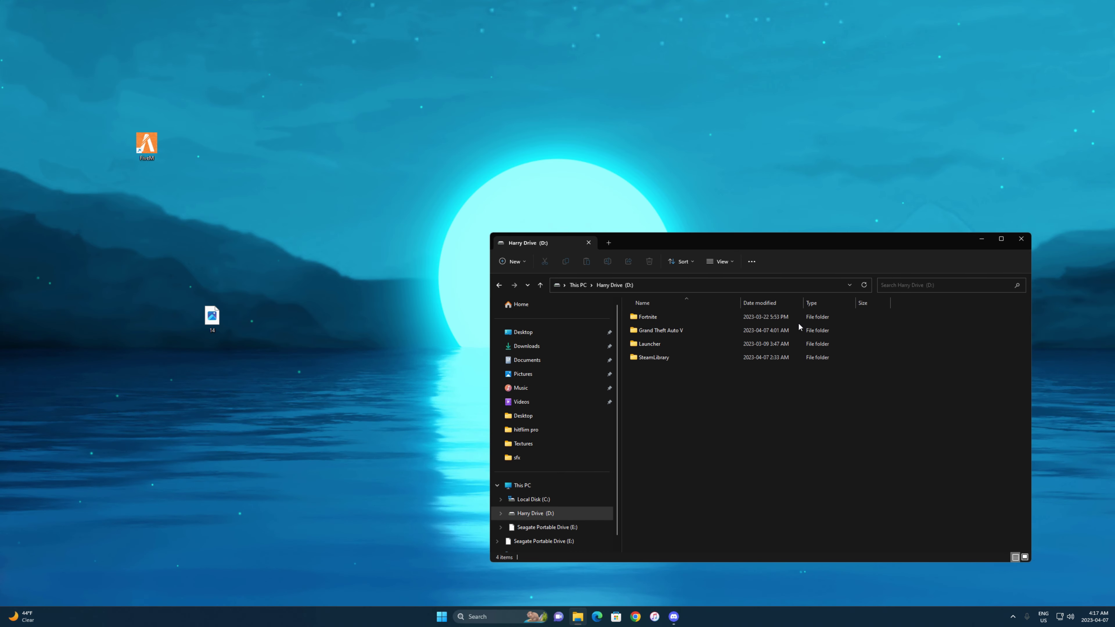
double_click(707, 331)
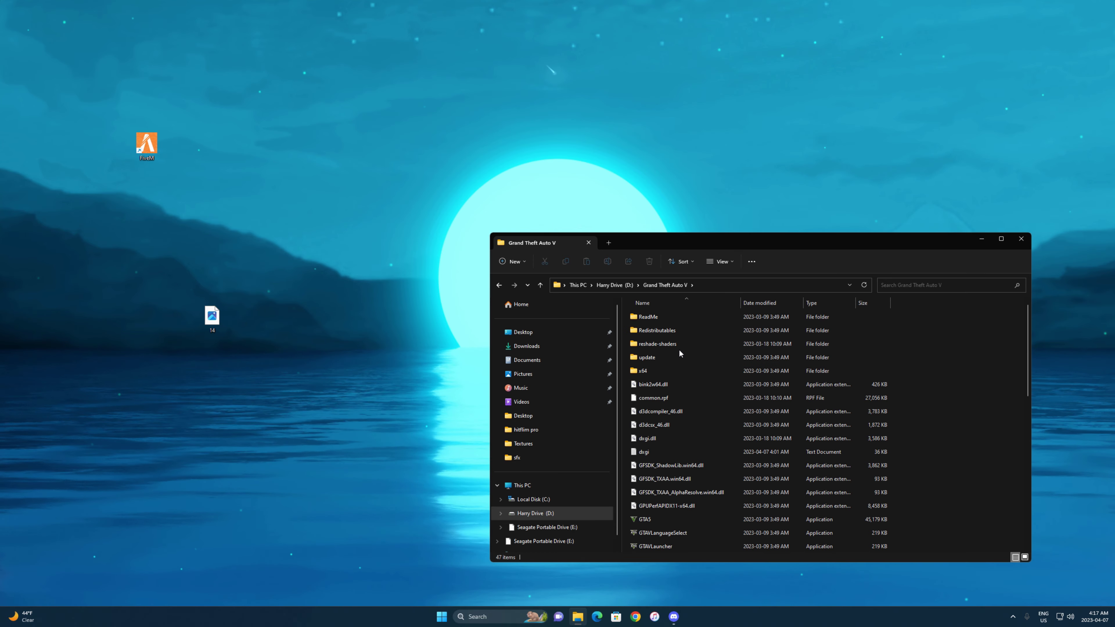
double_click(708, 343)
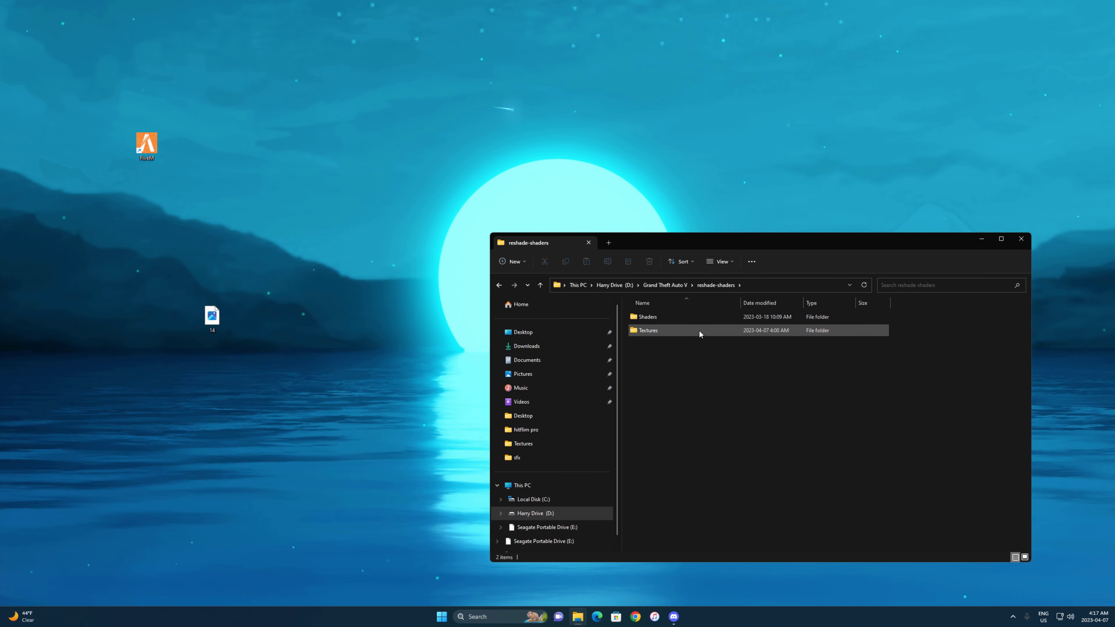
double_click(699, 332)
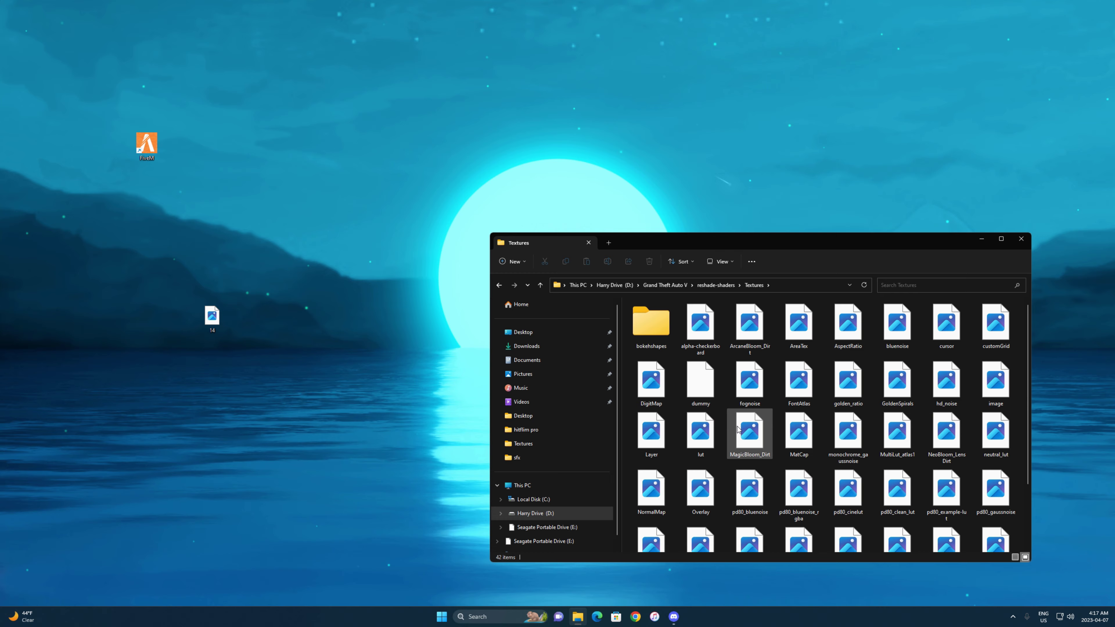
Step: Open the file name of the waow image in the Textures folder for editing
scroll(738, 430, "down", 2)
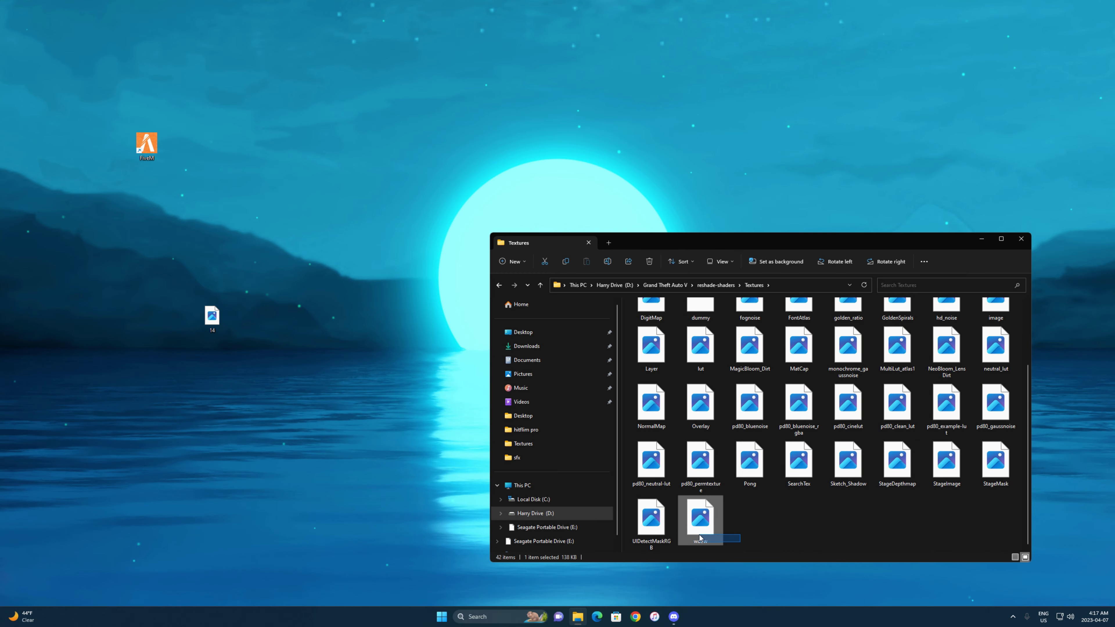
left_click_drag(741, 541, 710, 537)
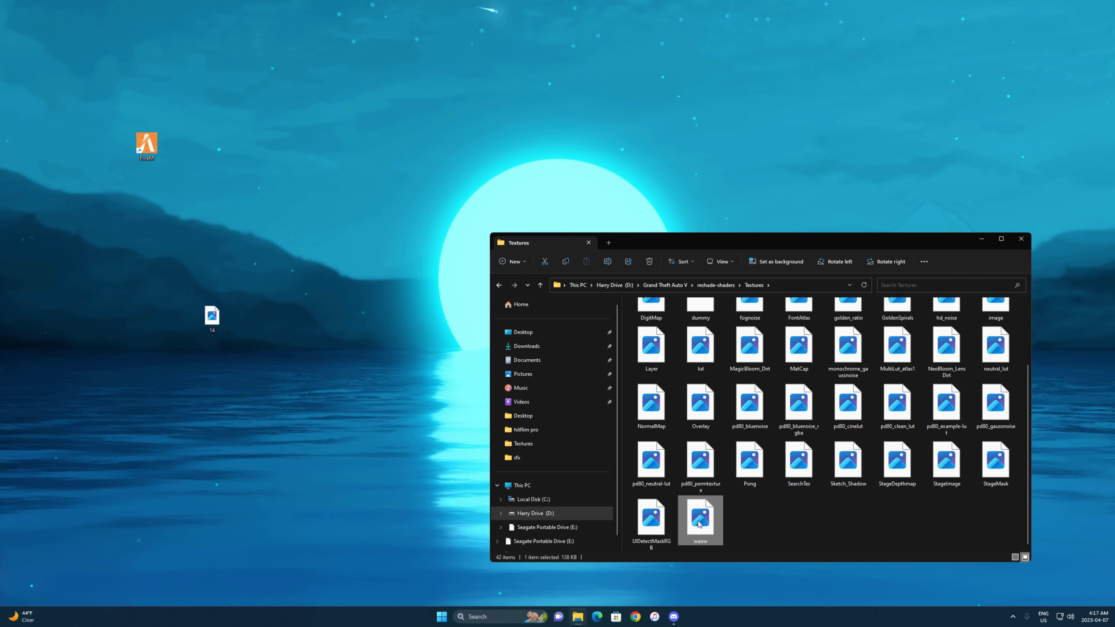
right_click(699, 524)
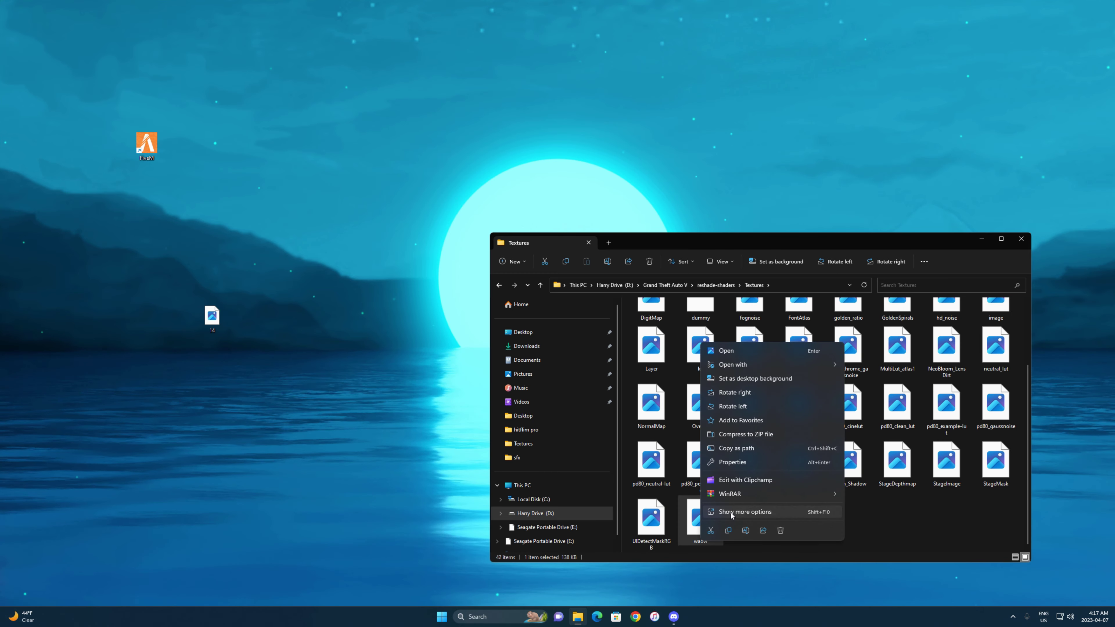
left_click(759, 516)
left_click(738, 517)
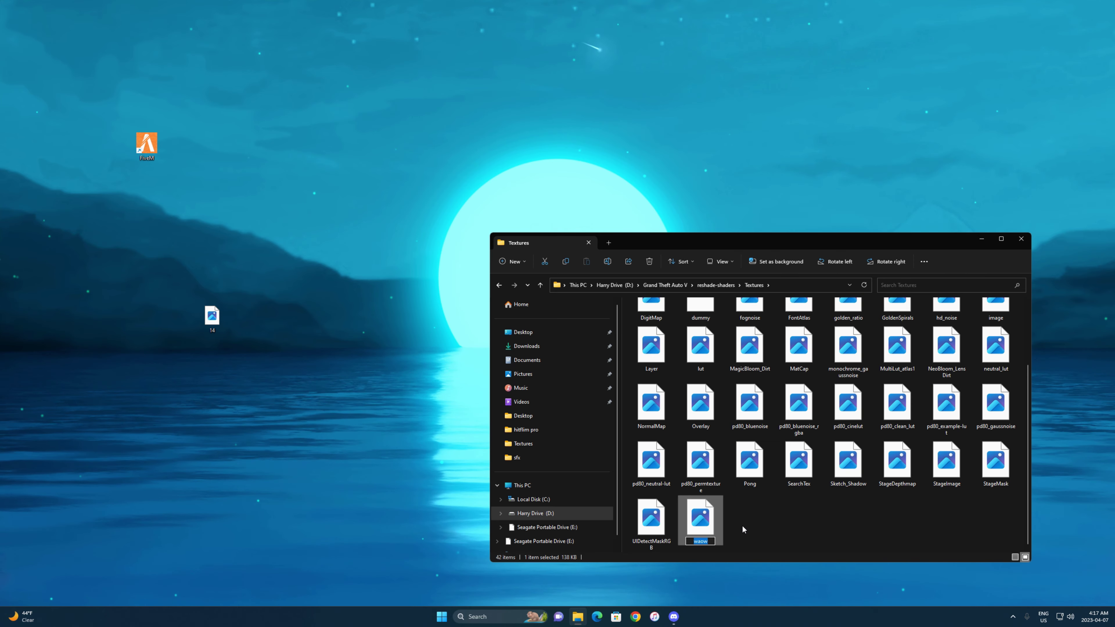
Step: Delete the waow image from the Textures folder
right_click(691, 526)
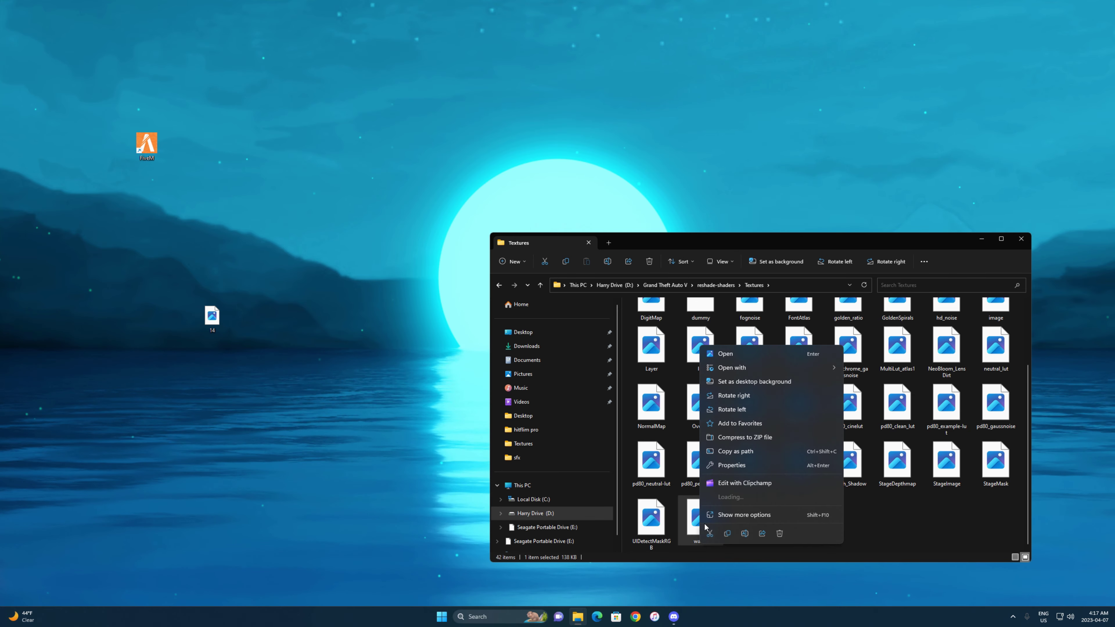
left_click(724, 517)
left_click(728, 498)
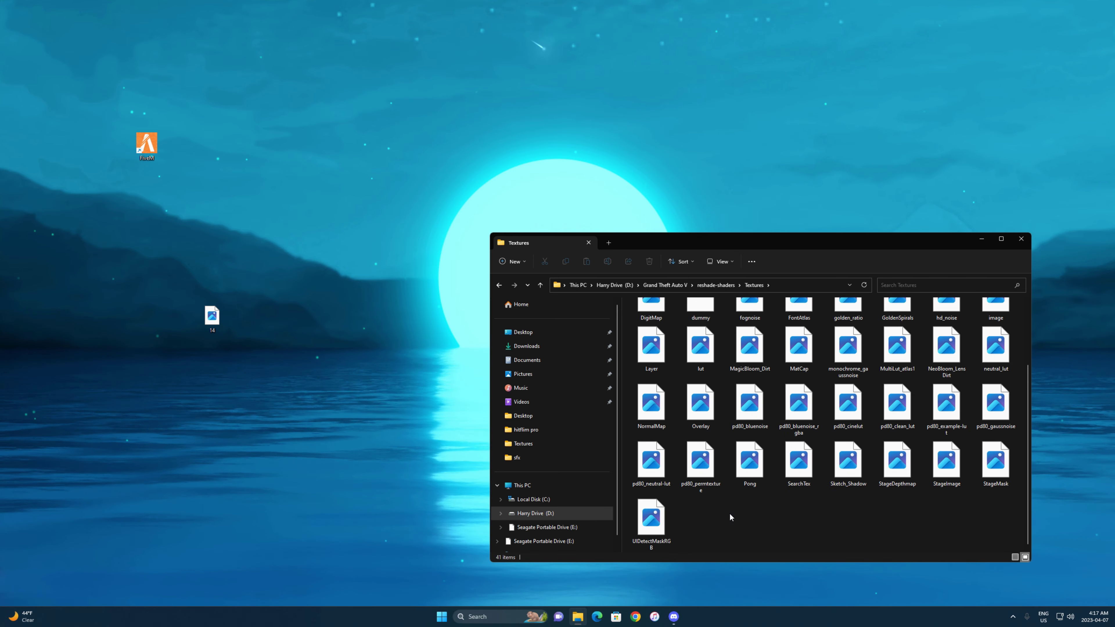
Step: Rename the 14 image on the desktop as waow
right_click(209, 319)
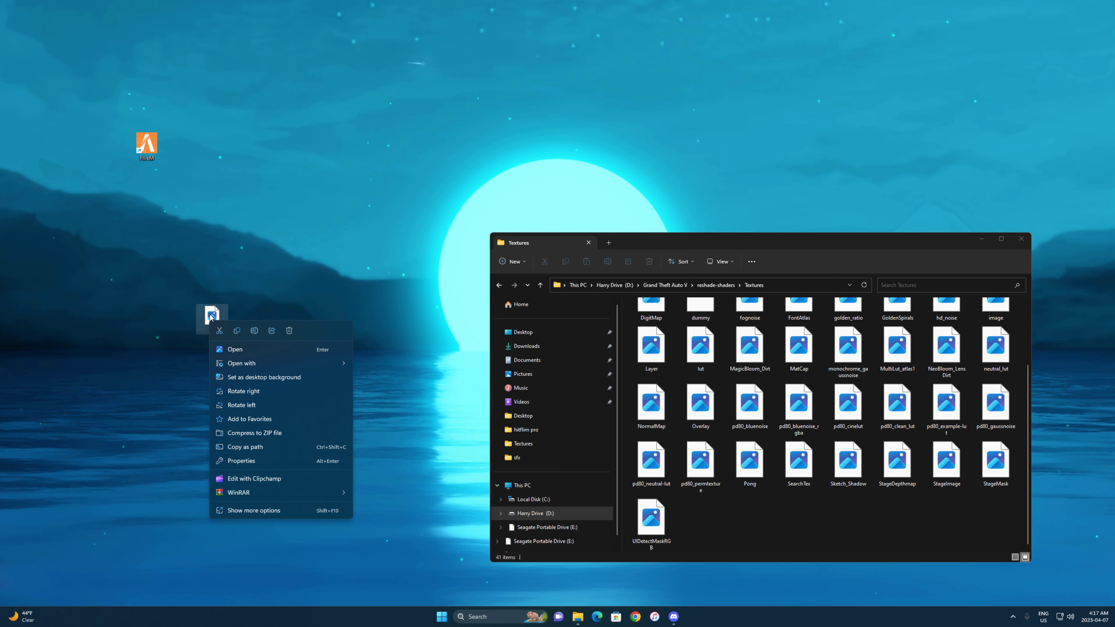
left_click(226, 315)
right_click(211, 317)
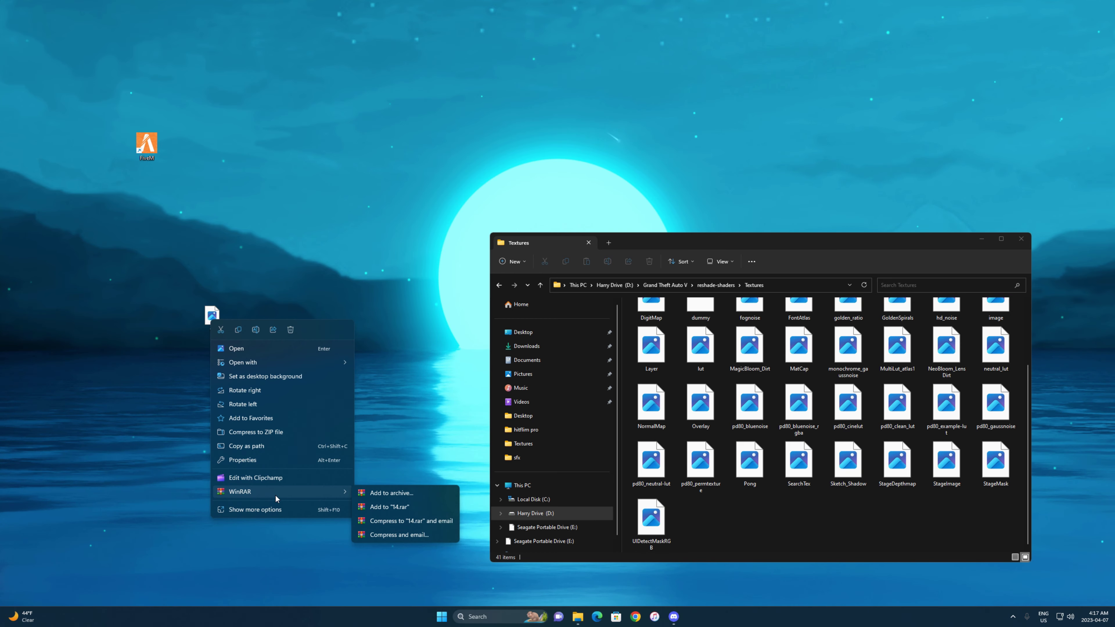
left_click(269, 512)
left_click(246, 534)
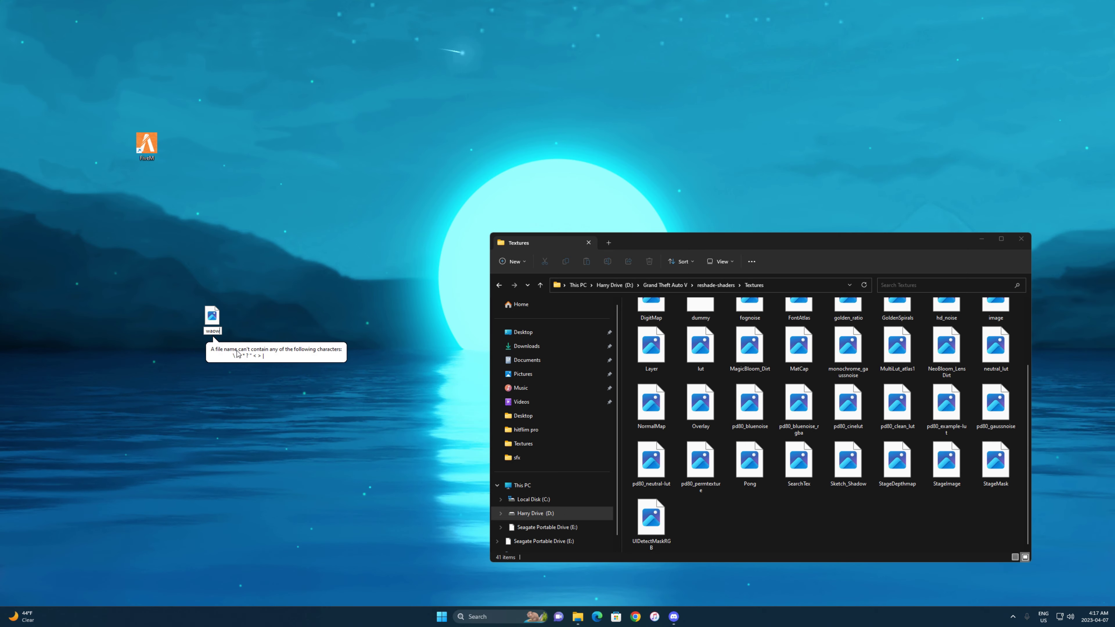
key("Return")
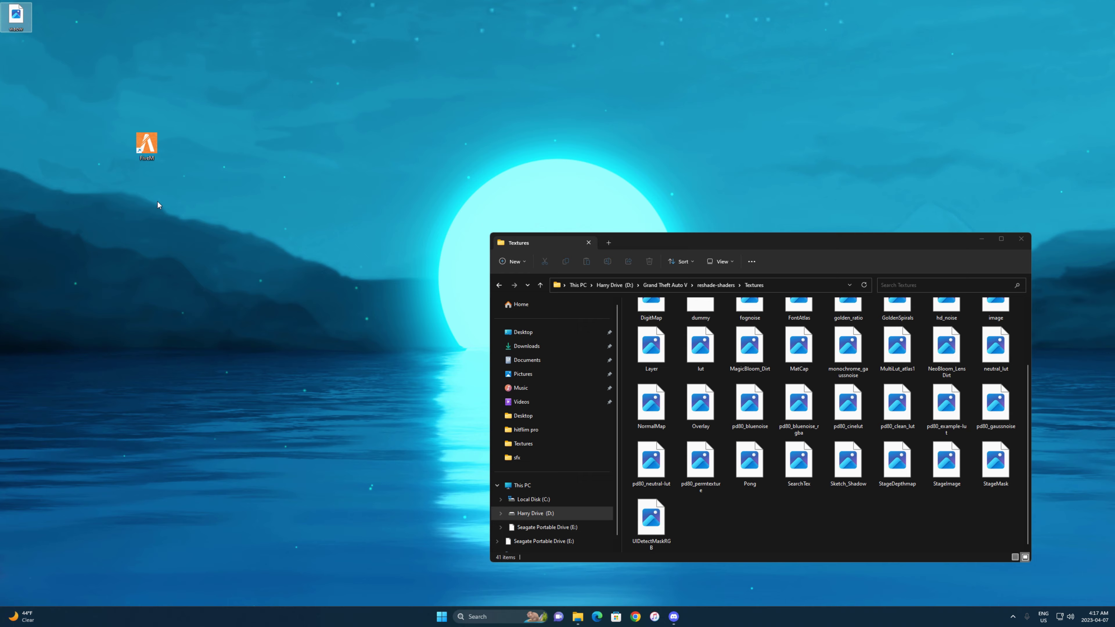
Step: Copy the waow image from the desktop into the Textures folder and close the folder window
left_click_drag(708, 411, 746, 527)
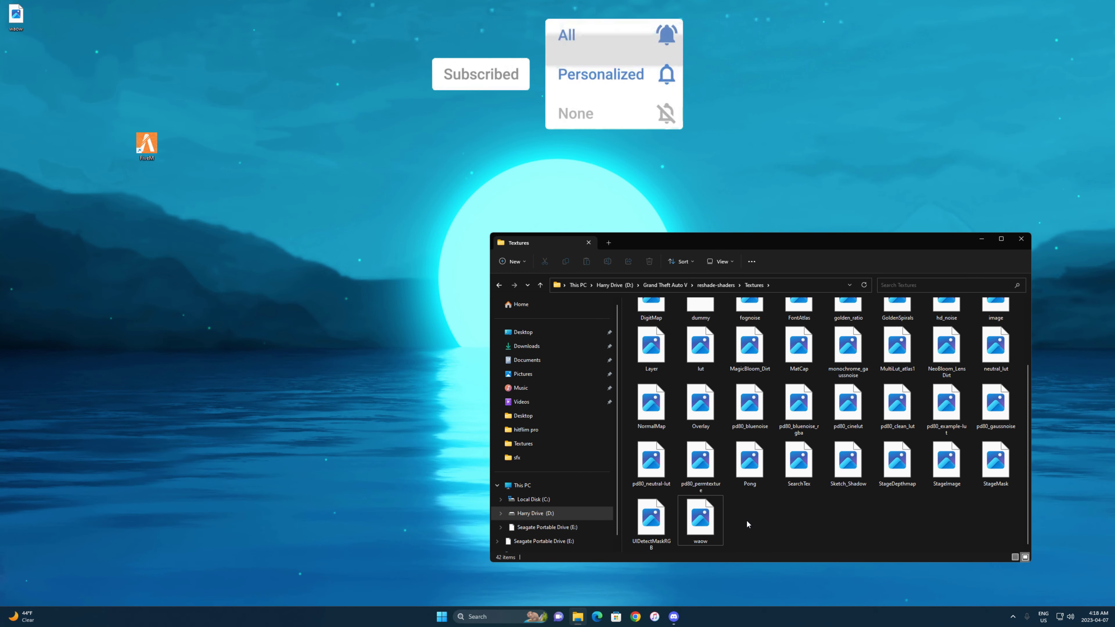
left_click(1021, 240)
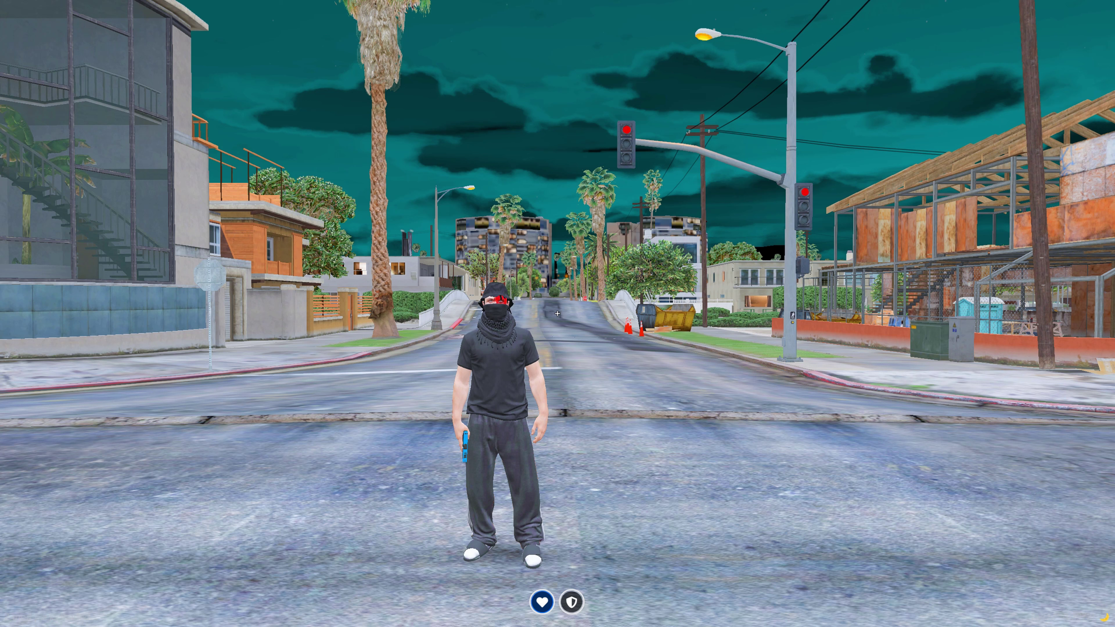
Step: Open the ReShade overlay in the game, search the effects for "flip" and enable Flipbook [Flipbook.fx]
key("Home")
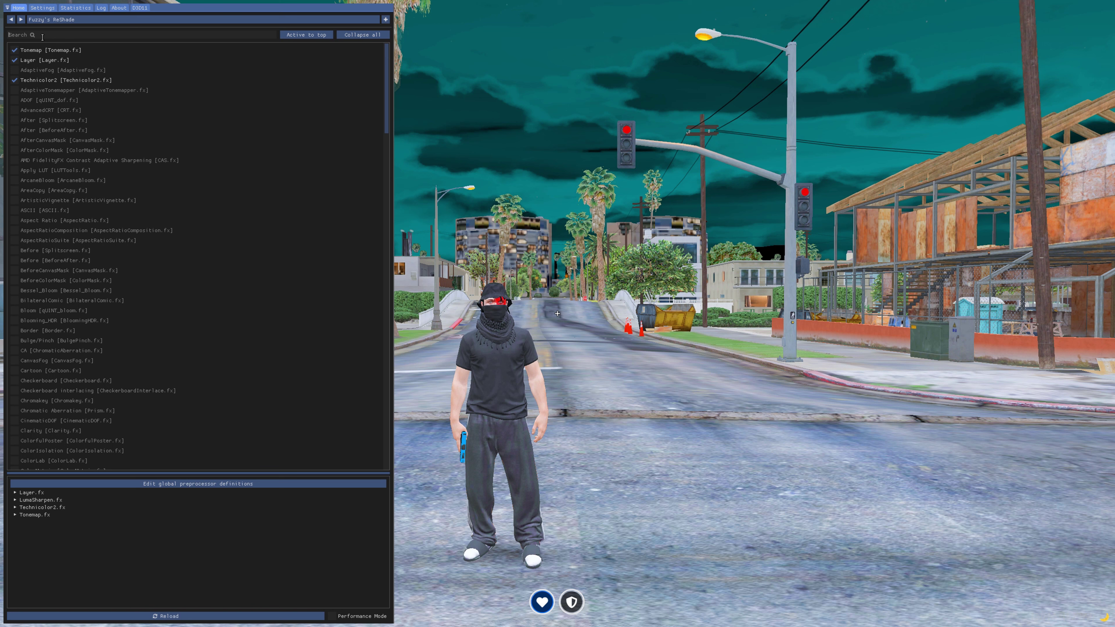
type("fl")
type("l")
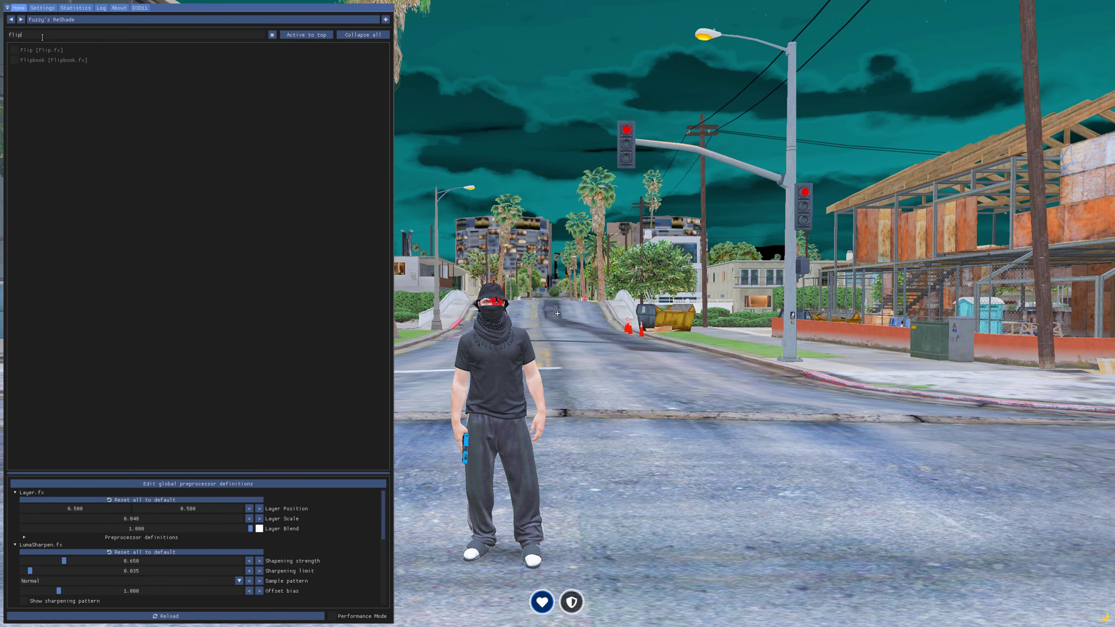
left_click(17, 63)
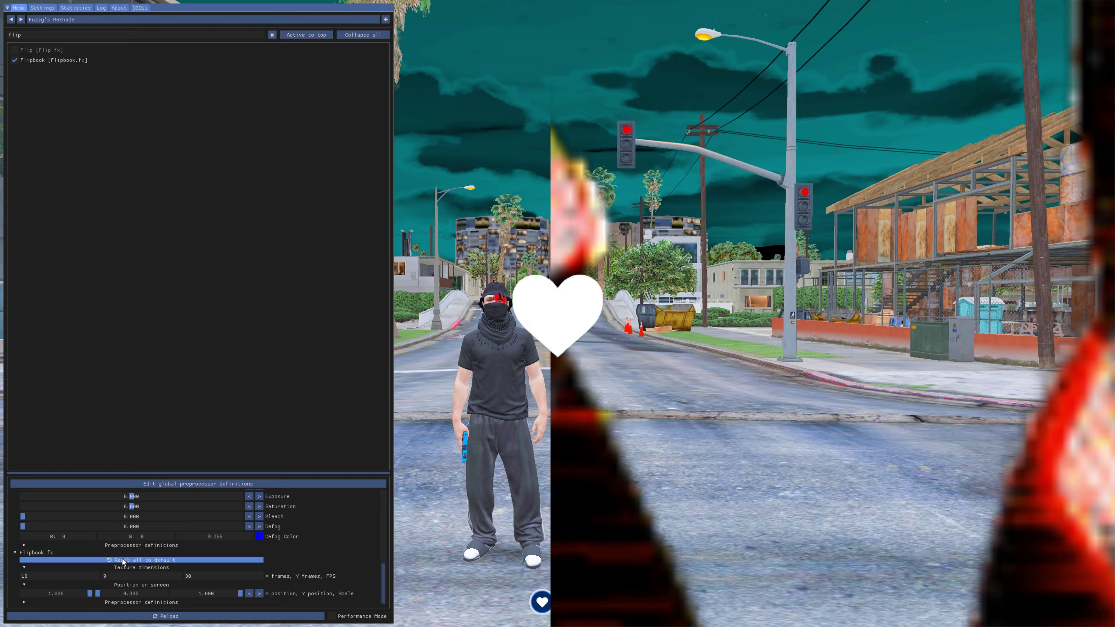
Step: Collapse the Tonemap, Technicolor2, LumaSharpen and Layer settings, leaving only the Flipbook.fx settings expanded
scroll(57, 562, "up", 3)
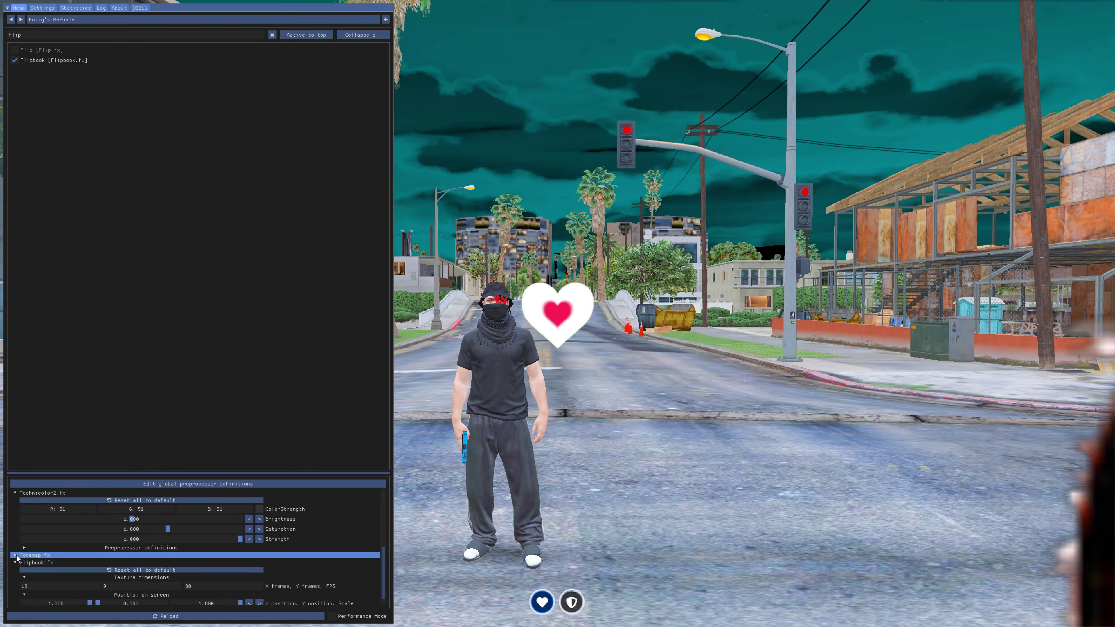
left_click(25, 545)
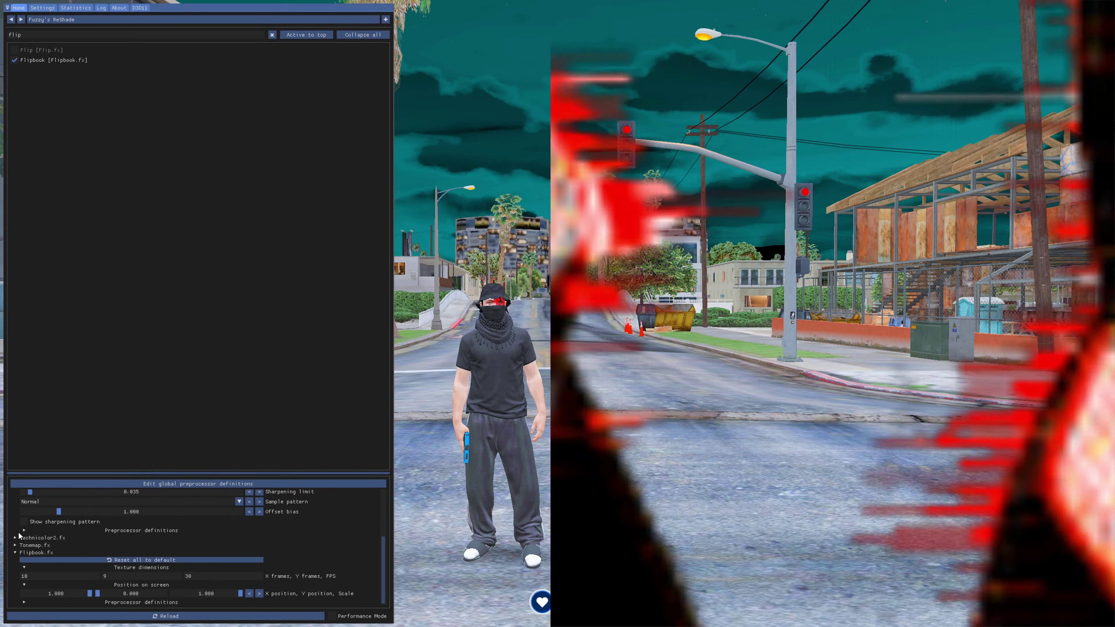
scroll(18, 509, "up", 2)
left_click(16, 502)
left_click(15, 493)
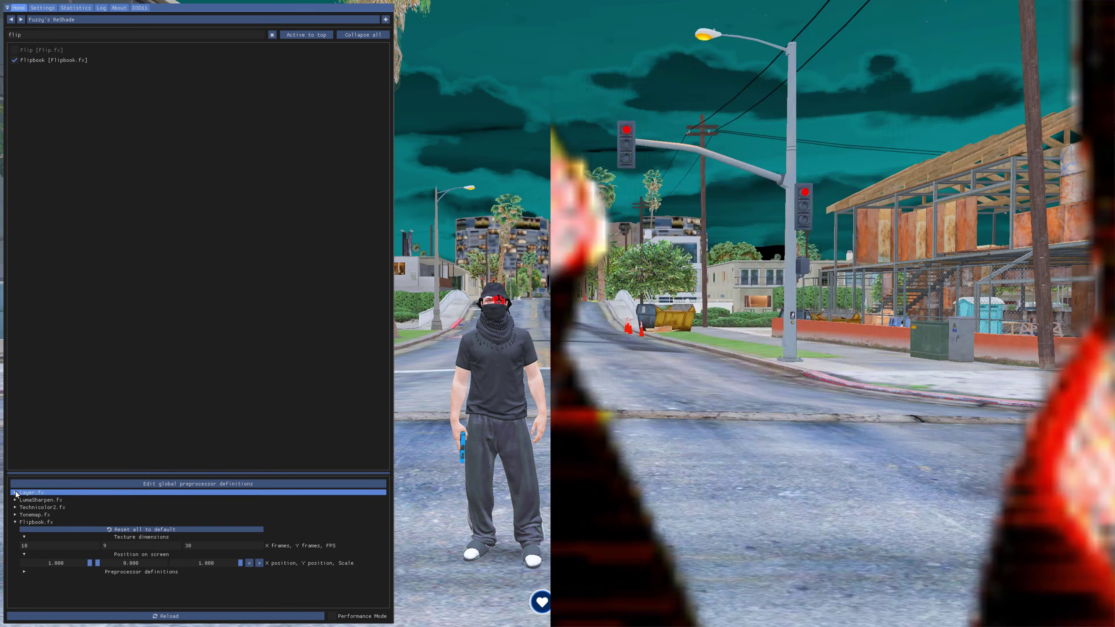
Step: Show the Flipbook preprocessor definitions and set the texture dimensions to 4 X frames, 3 Y frames and 10 FPS
left_click(24, 572)
scroll(24, 571, "down", 1)
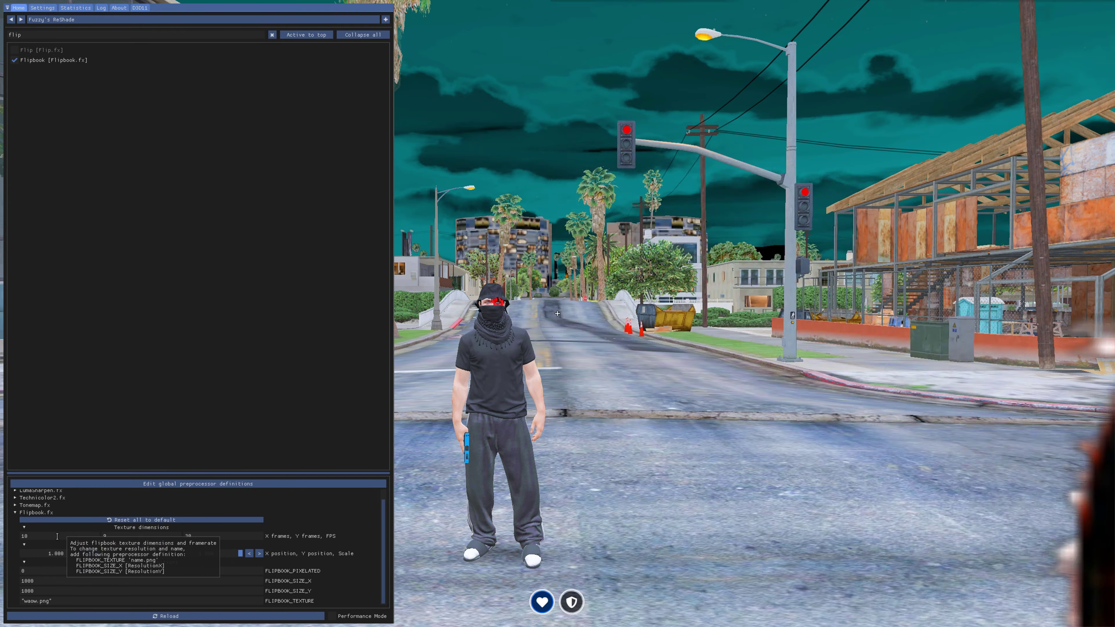
double_click(57, 536)
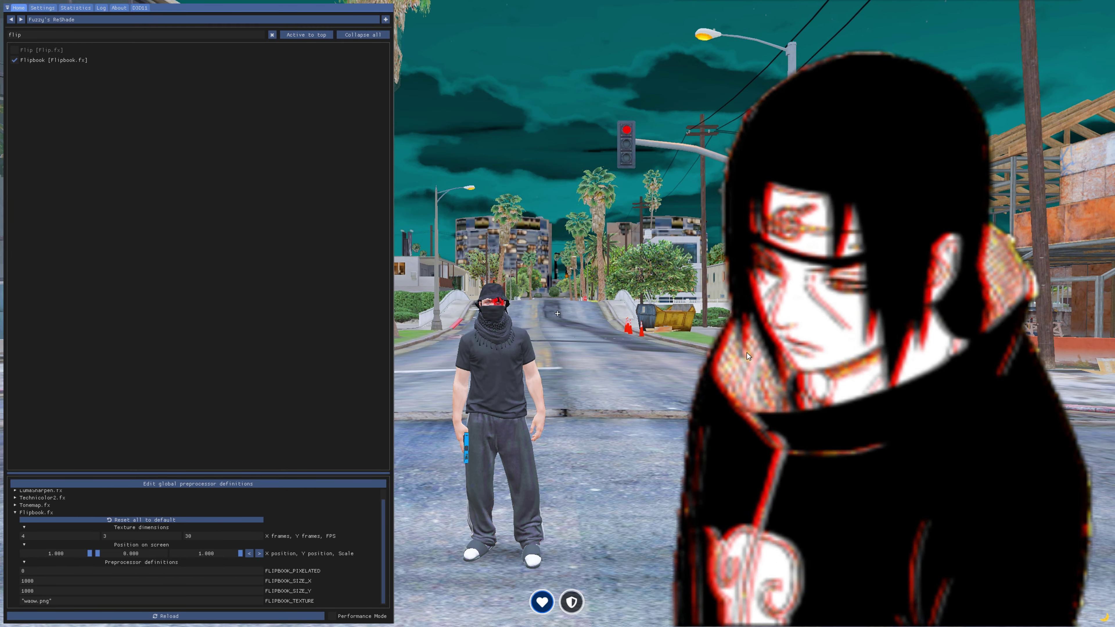
double_click(210, 536)
type("1")
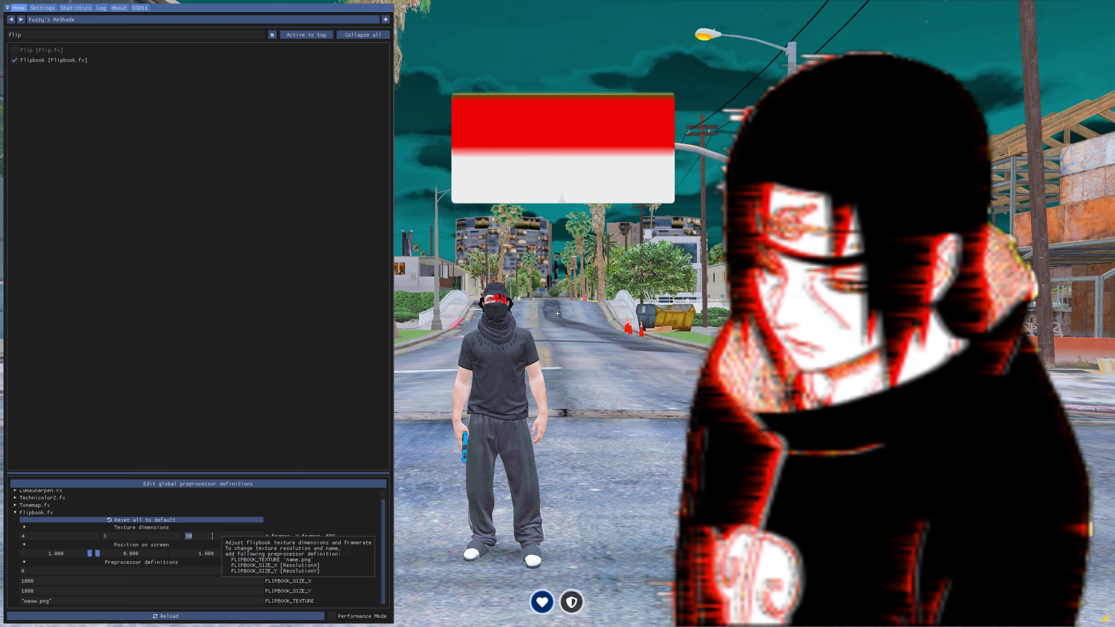
type("0")
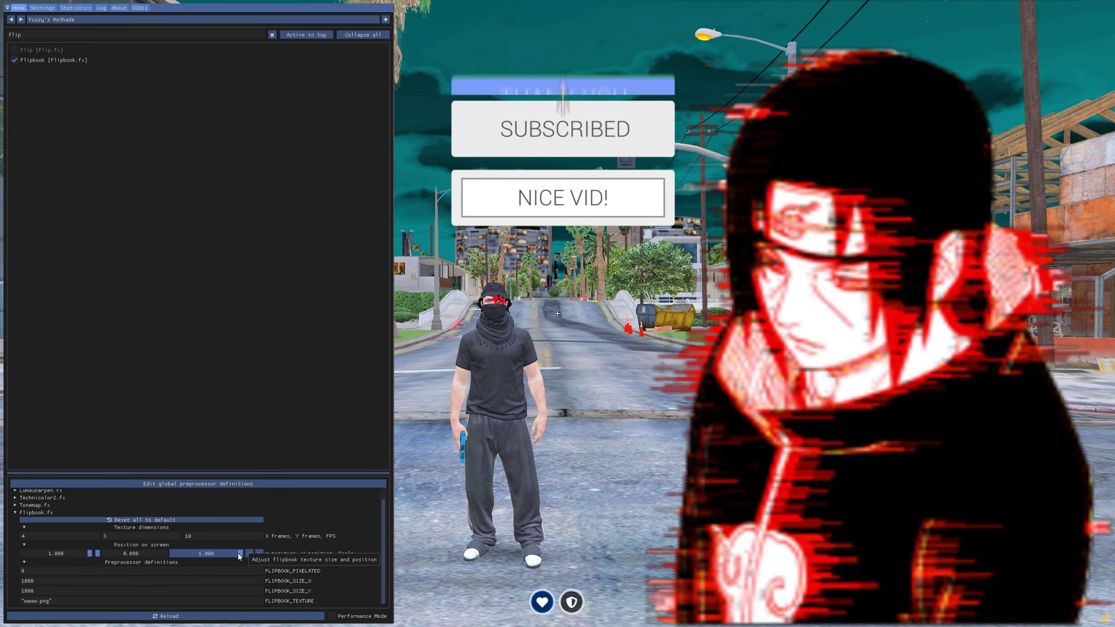
Step: Reduce the Flipbook scale to 0.199 and close the ReShade overlay to test the image in the game
left_click_drag(240, 552, 187, 554)
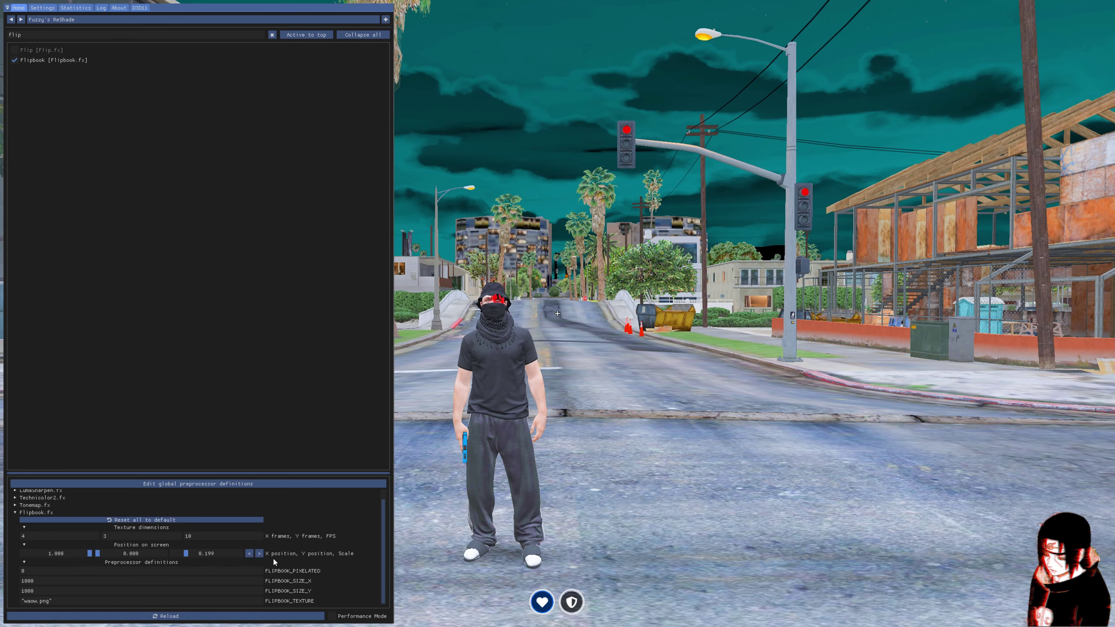
key("Home")
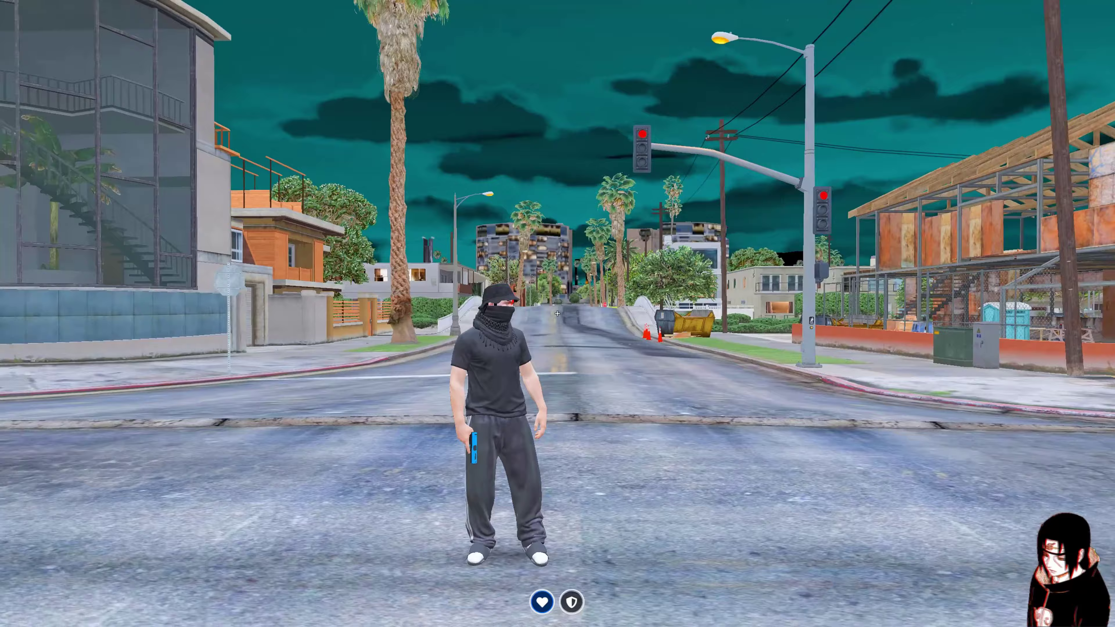
key("w")
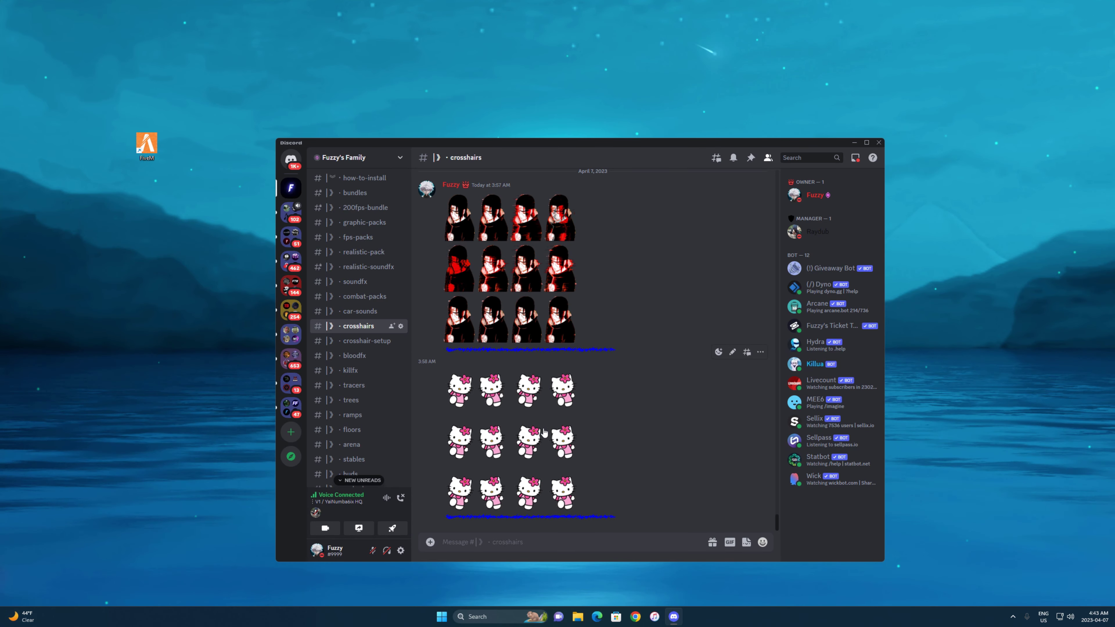
Step: Save the Hello Kitty sprite sheet from the Discord crosshairs channel to the Downloads folder
left_click(519, 432)
right_click(582, 324)
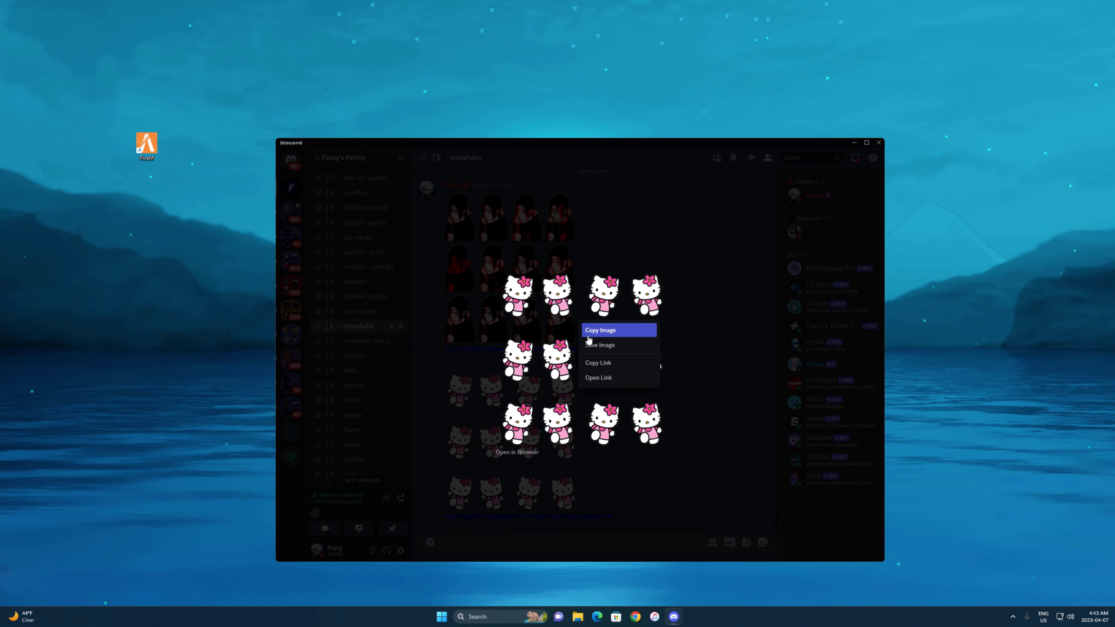
left_click(611, 346)
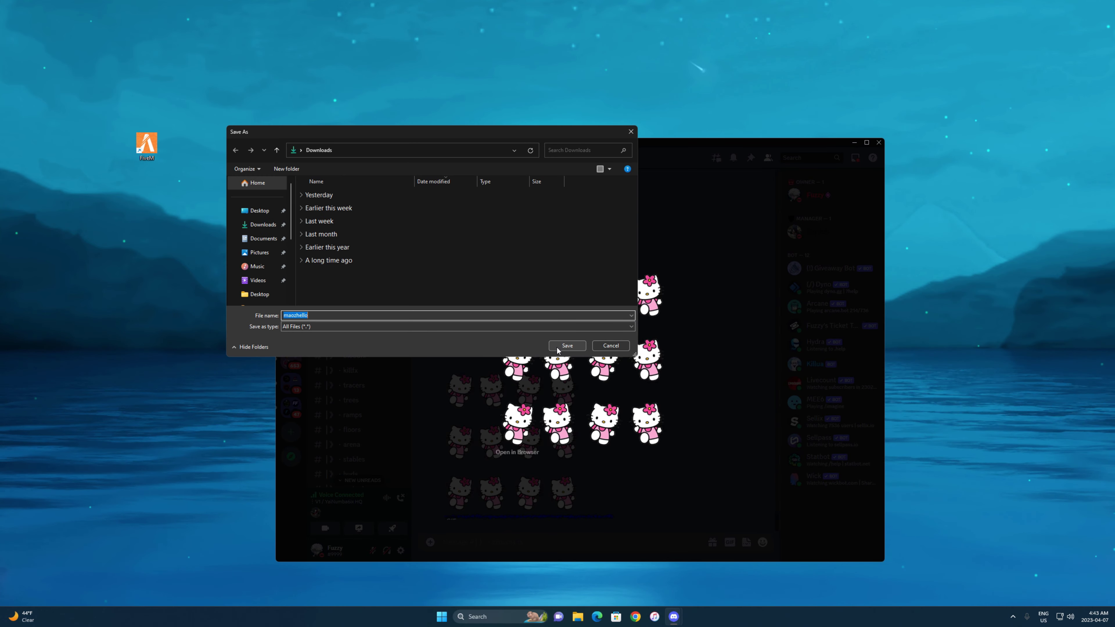
left_click(568, 349)
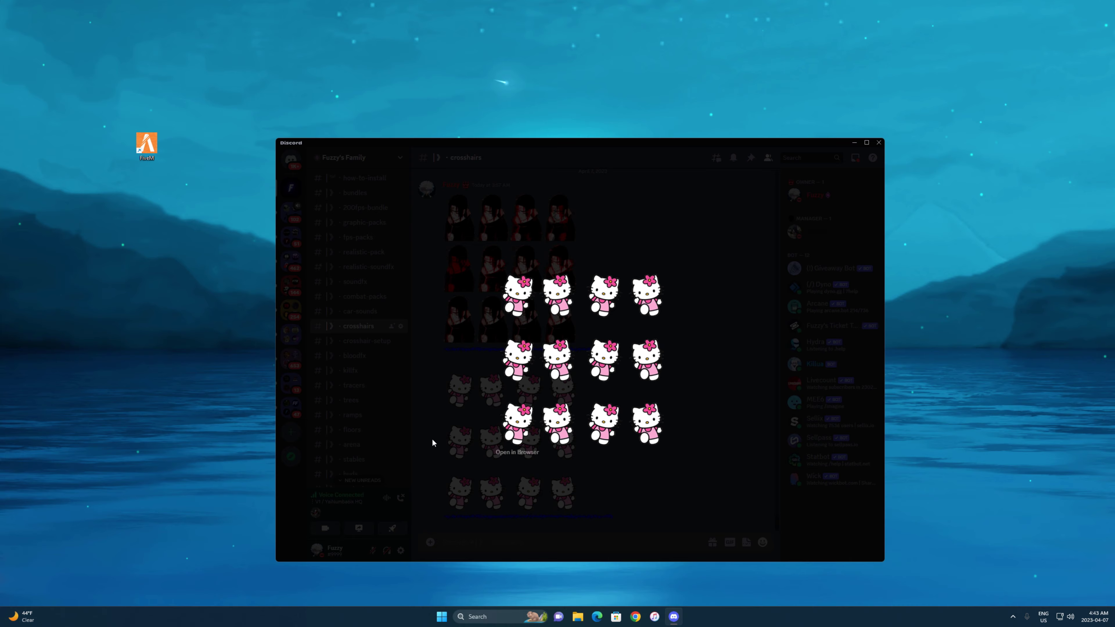
Step: Open the Downloads folder and move the saved Hello Kitty image to the desktop
left_click(578, 617)
left_click(551, 347)
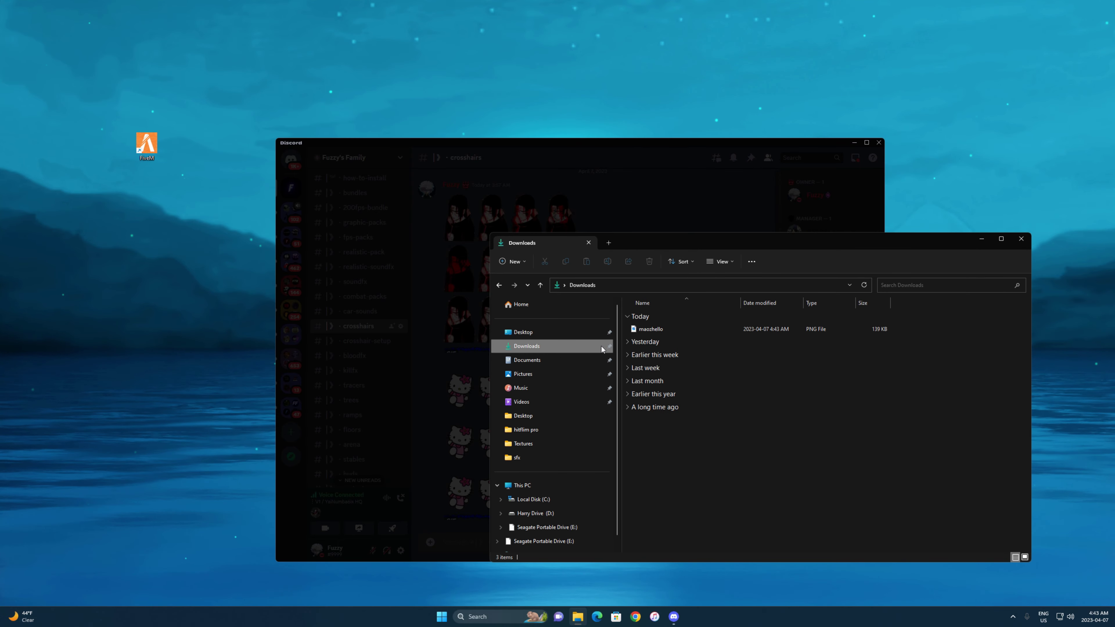
left_click_drag(651, 329, 123, 347)
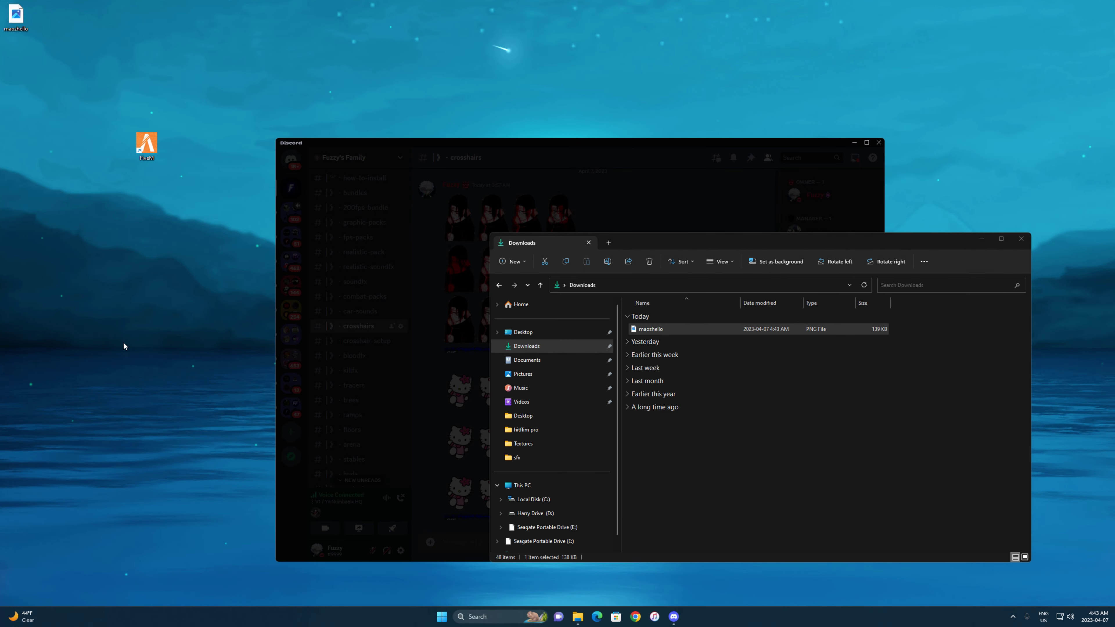
Step: Open the Textures folder inside reshade-shaders in the Grand Theft Auto V folder on Harry Drive (D:)
left_click(514, 485)
left_click_drag(669, 394, 800, 327)
left_click(781, 376)
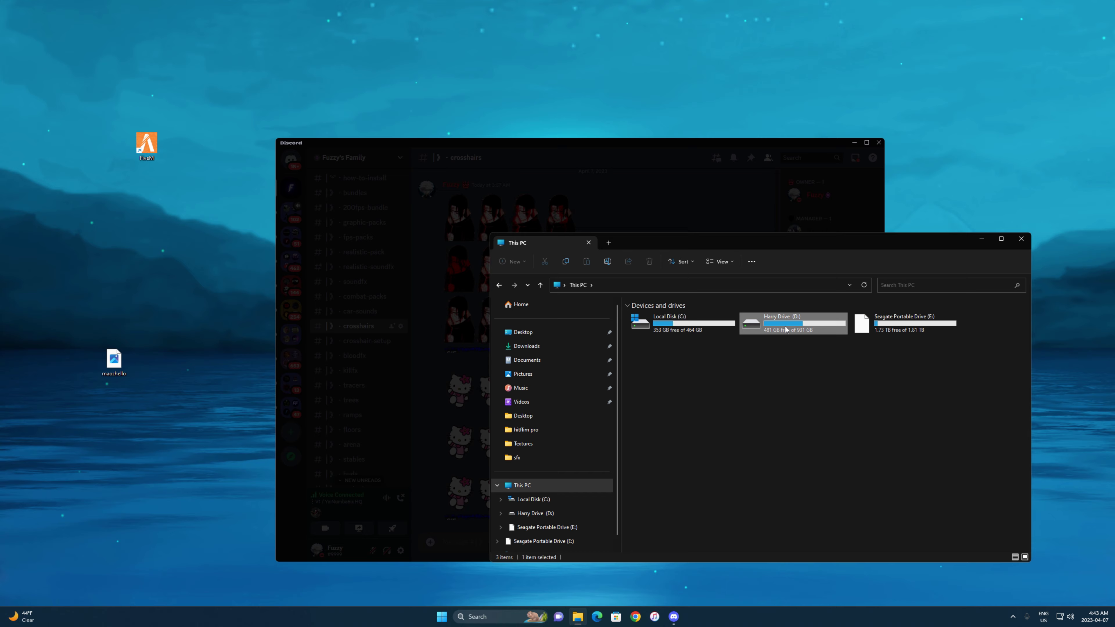
double_click(786, 328)
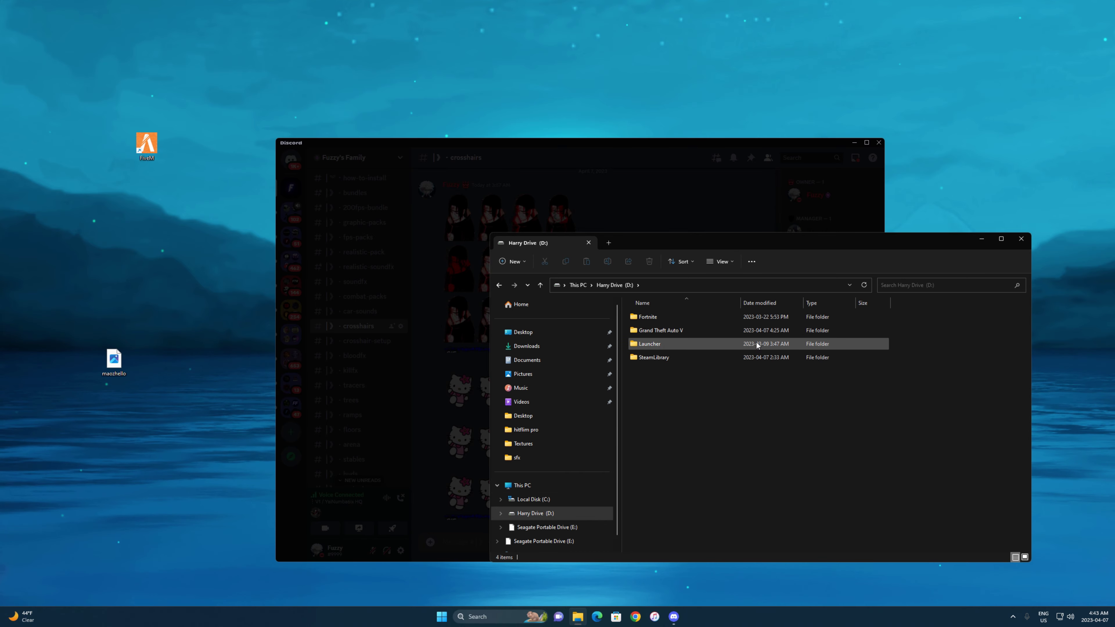
double_click(705, 331)
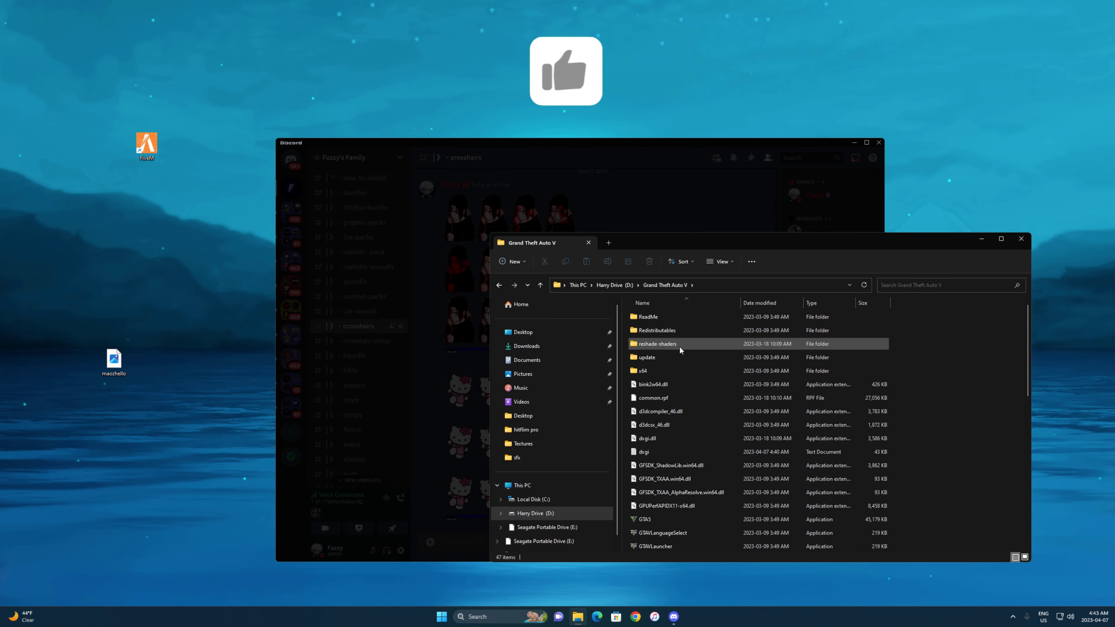
double_click(700, 345)
double_click(682, 334)
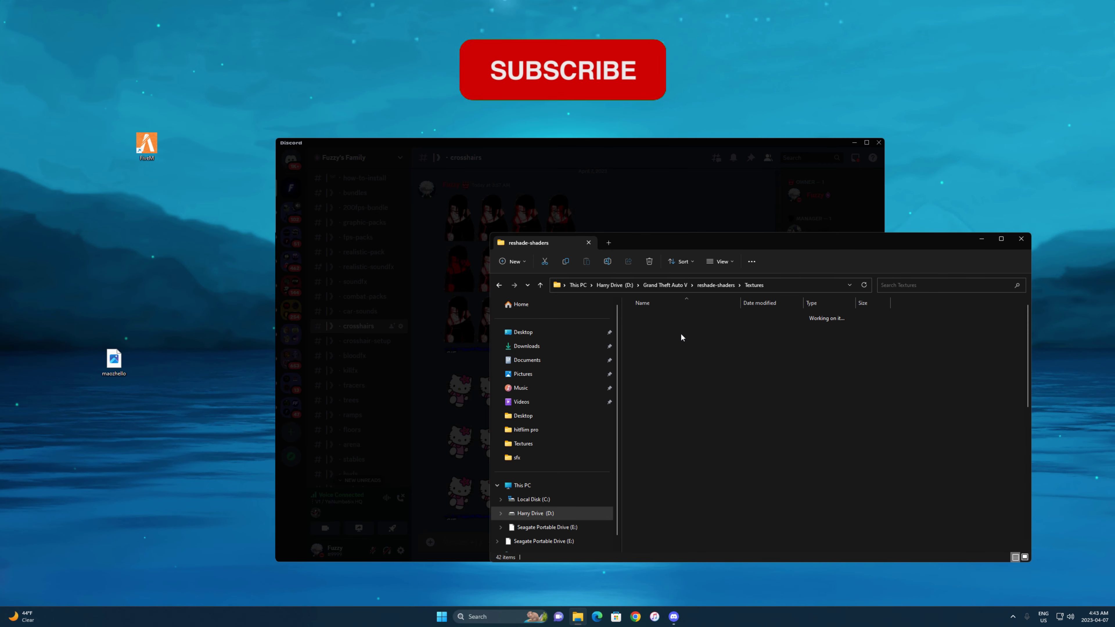
scroll(700, 483, "down", 3)
right_click(709, 518)
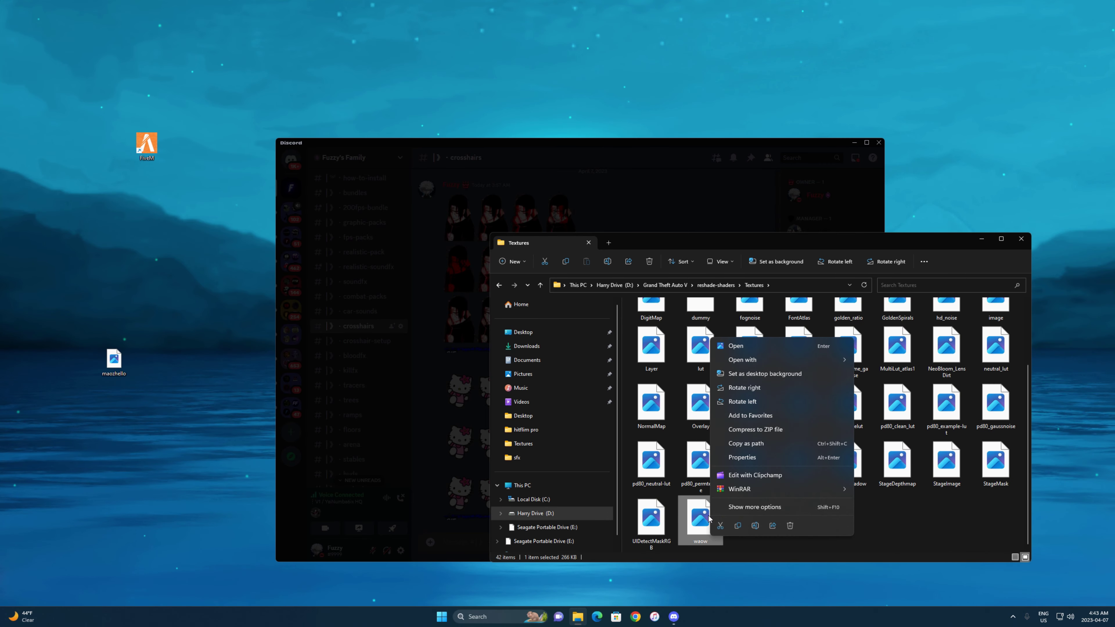
left_click(732, 508)
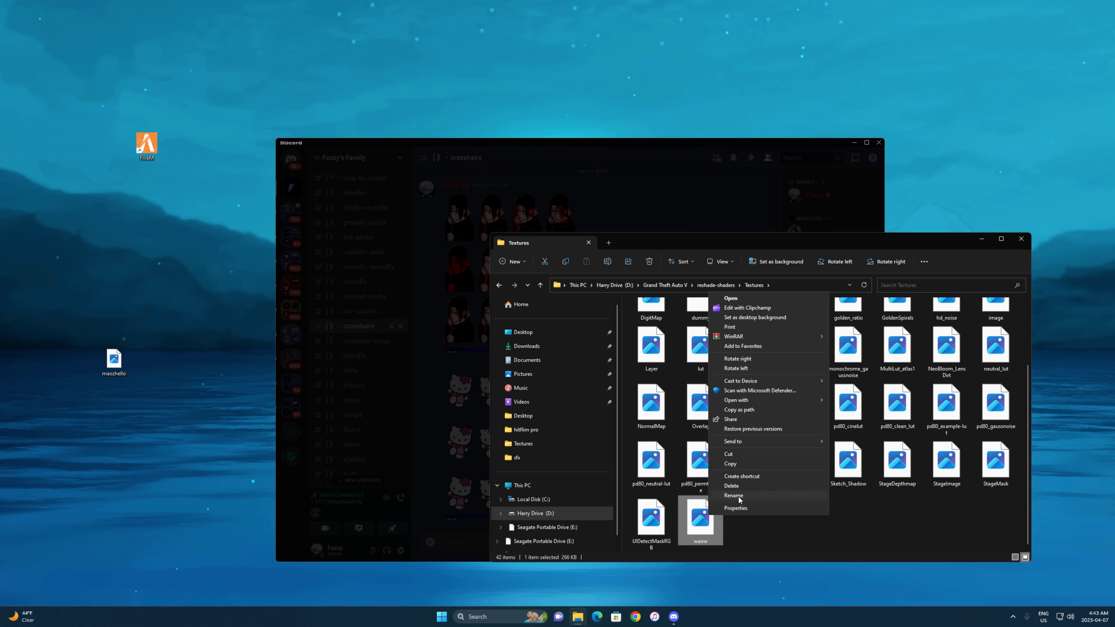
left_click(737, 496)
left_click(747, 523)
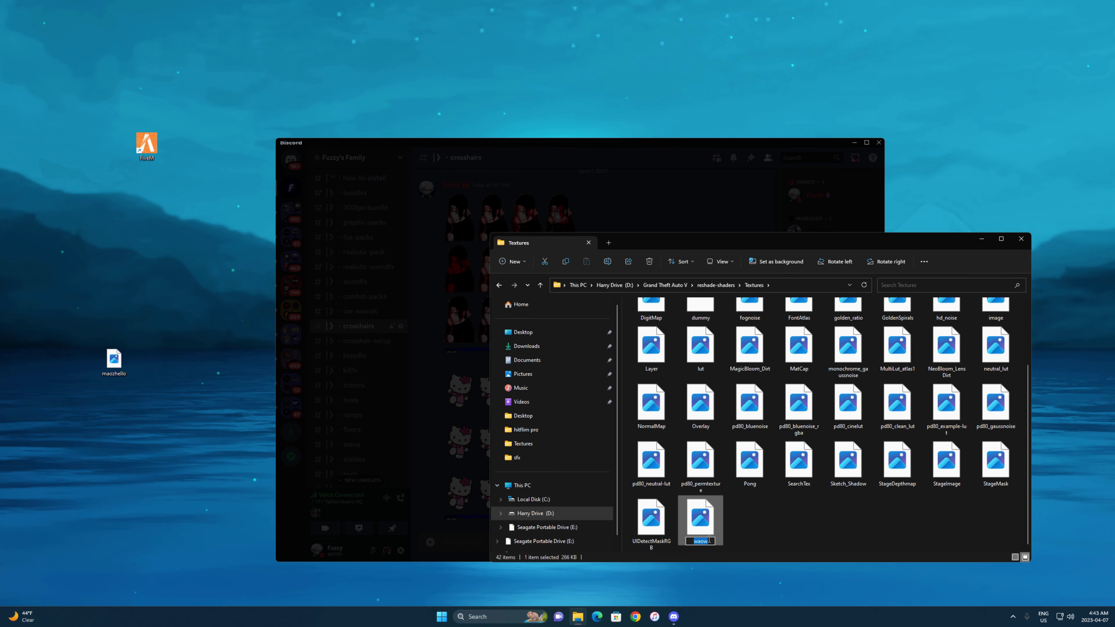
Step: Delete the old waow image from the Textures folder
right_click(703, 535)
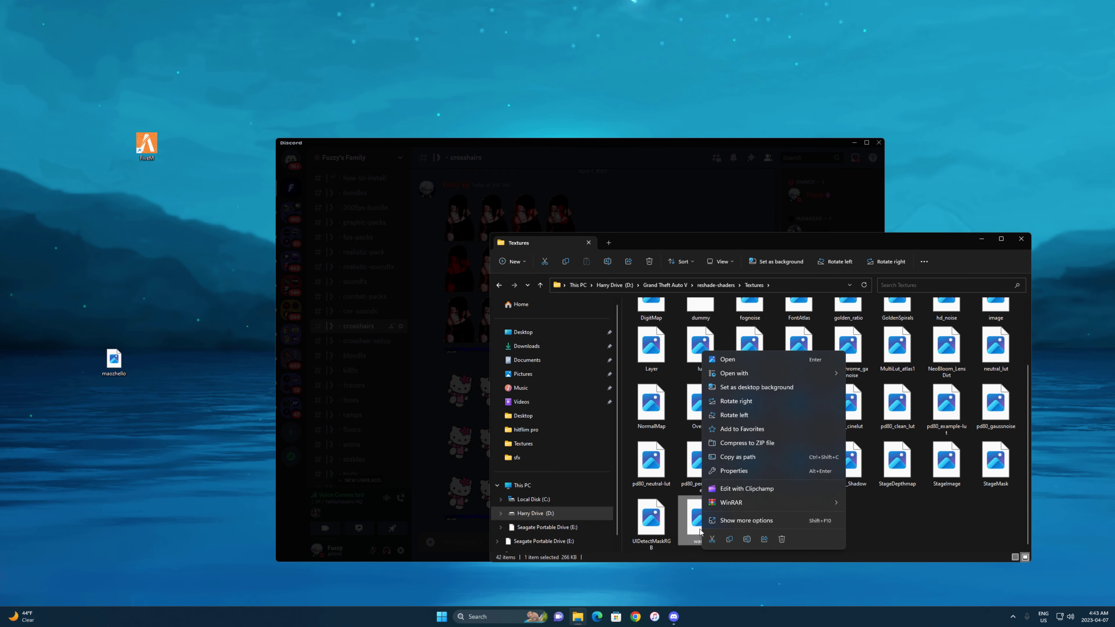
left_click(720, 524)
left_click(727, 505)
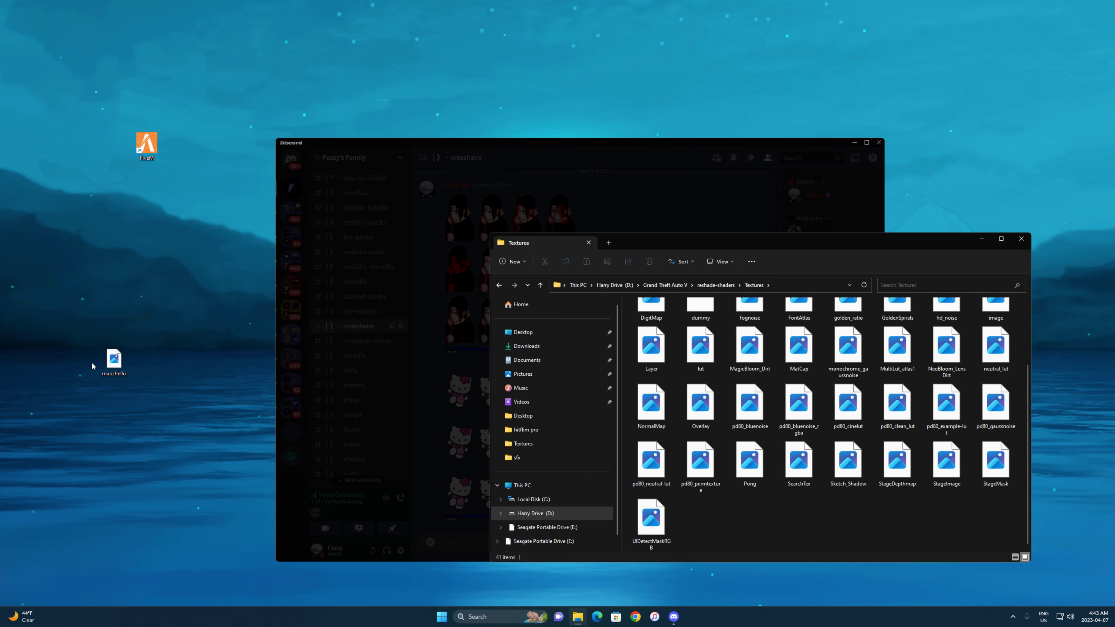
Step: Rename the Hello Kitty image on the desktop as waow
right_click(113, 368)
left_click(153, 557)
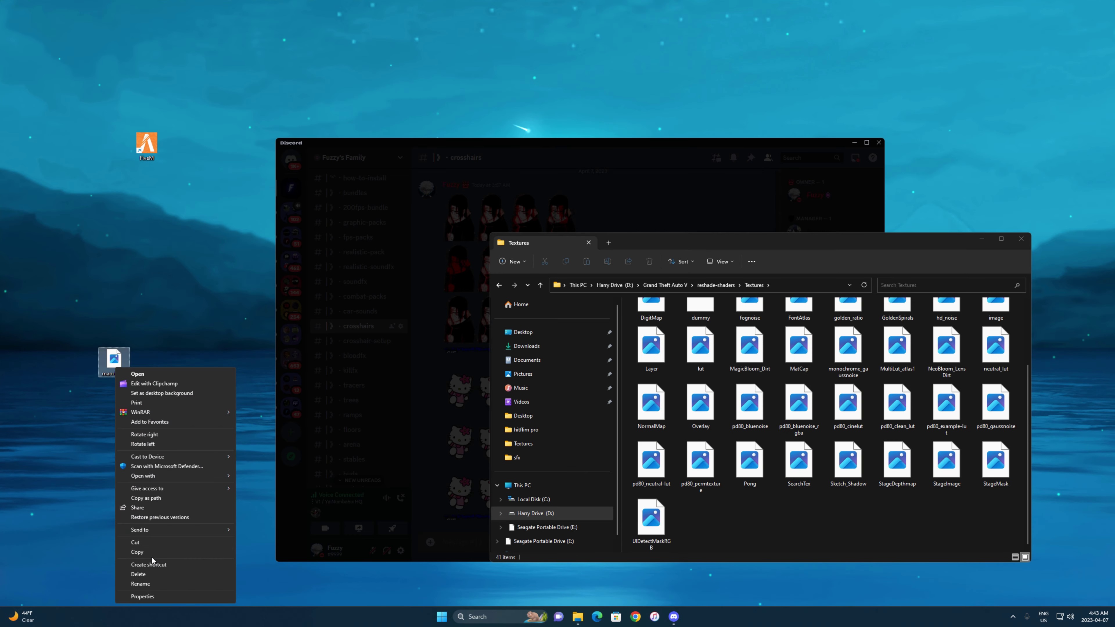
left_click(141, 584)
type("waow")
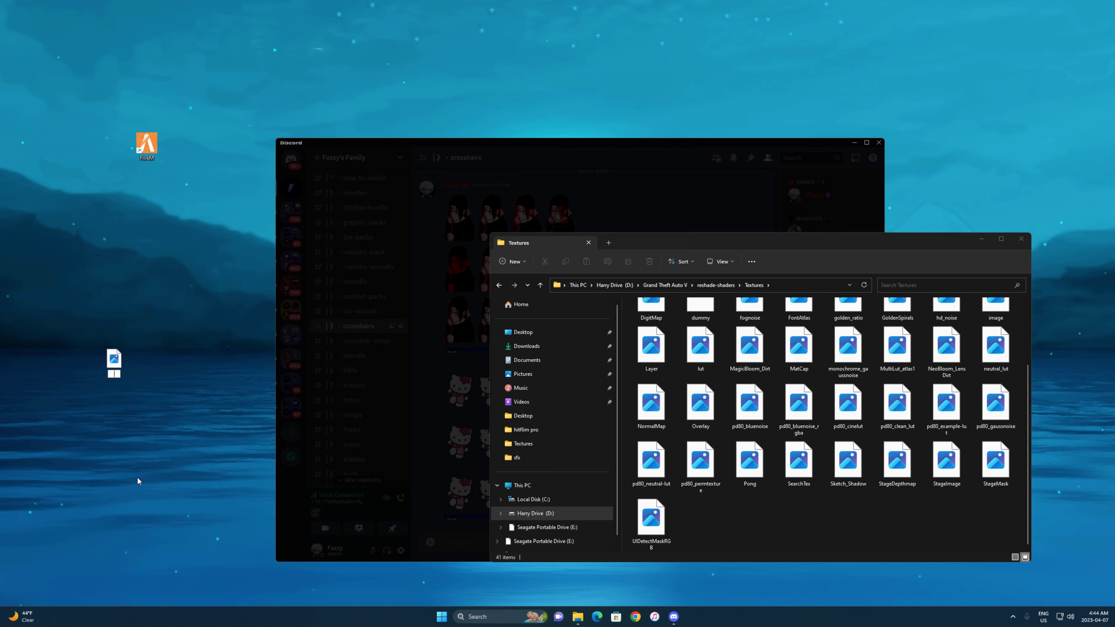
key("Return")
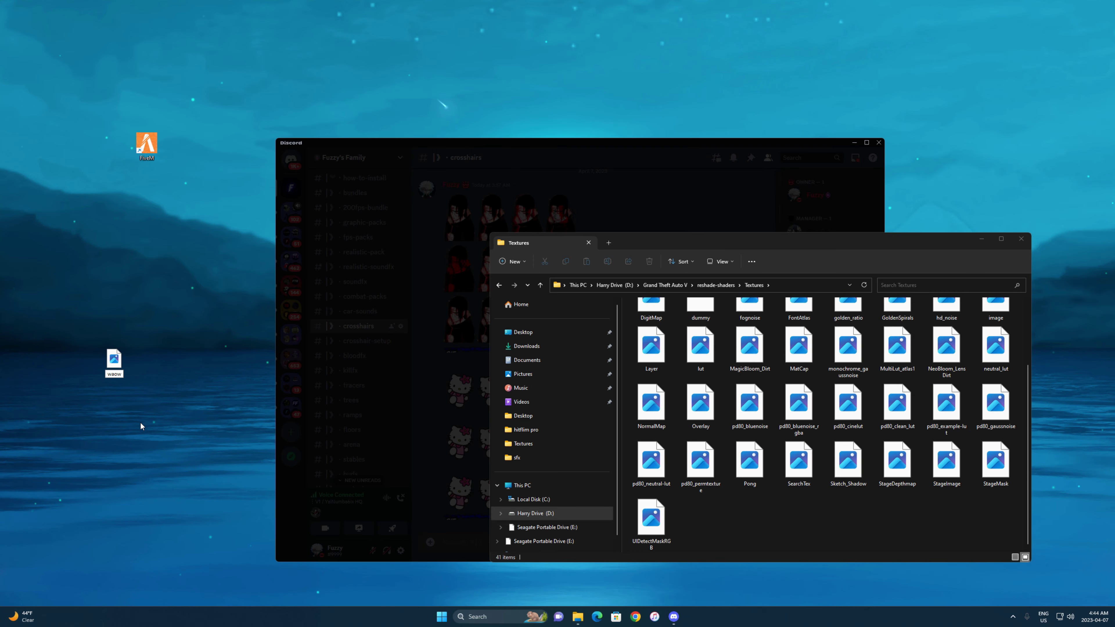
Step: Copy the new waow image from the desktop into the Textures folder and close the folder window
left_click_drag(114, 360, 743, 523)
left_click(743, 523)
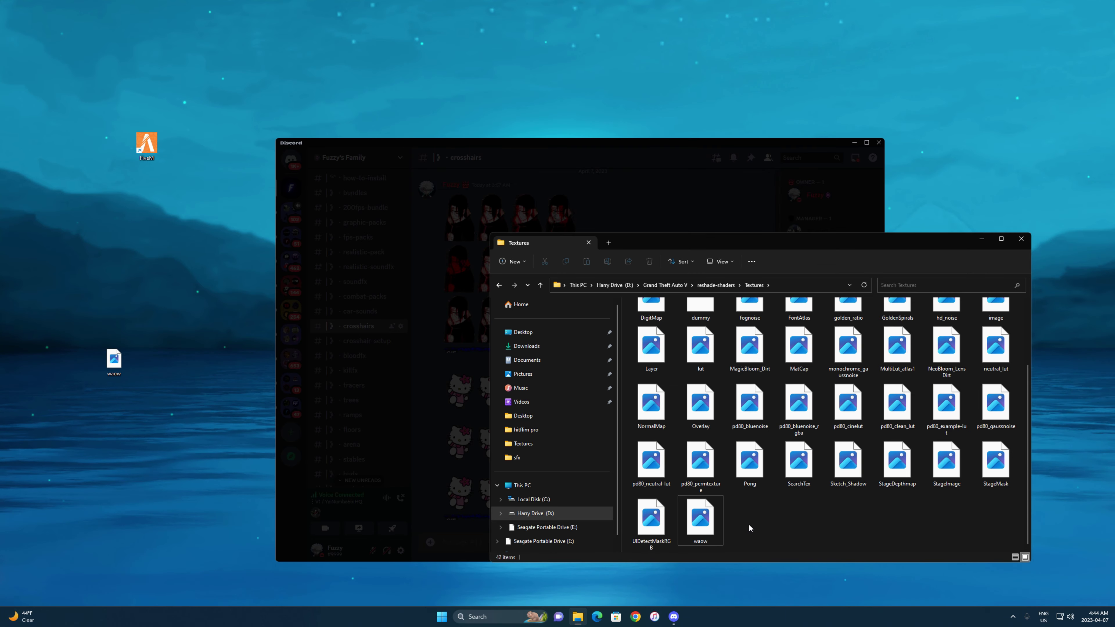
left_click(1026, 240)
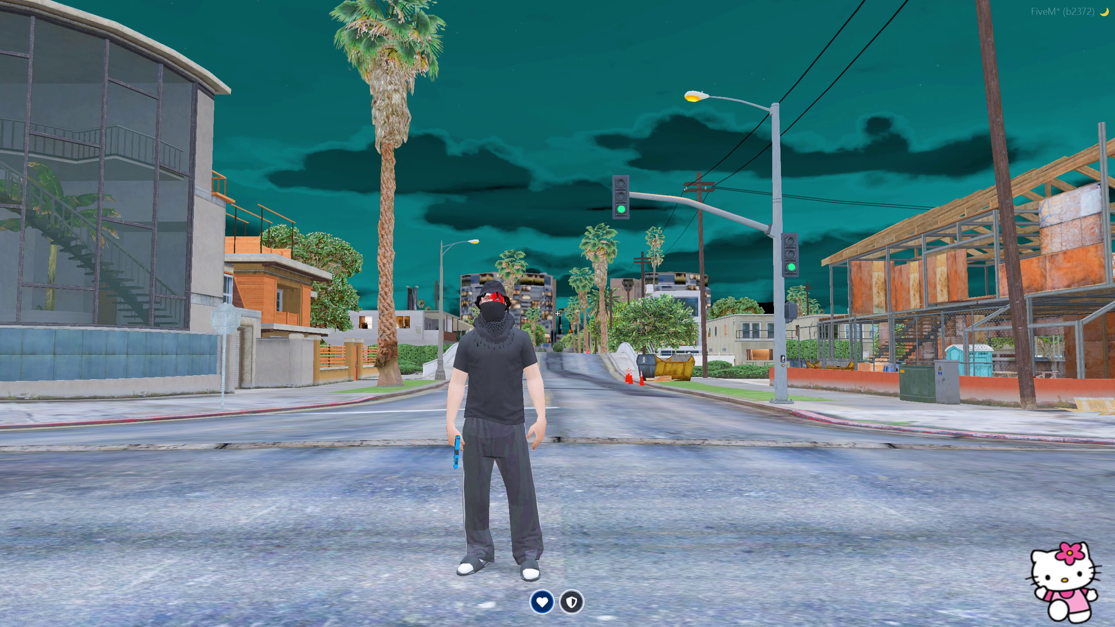
Step: Examine the Flipbook position and scale settings in the ReShade overlay, then close it and view the new image in the game
key("Home")
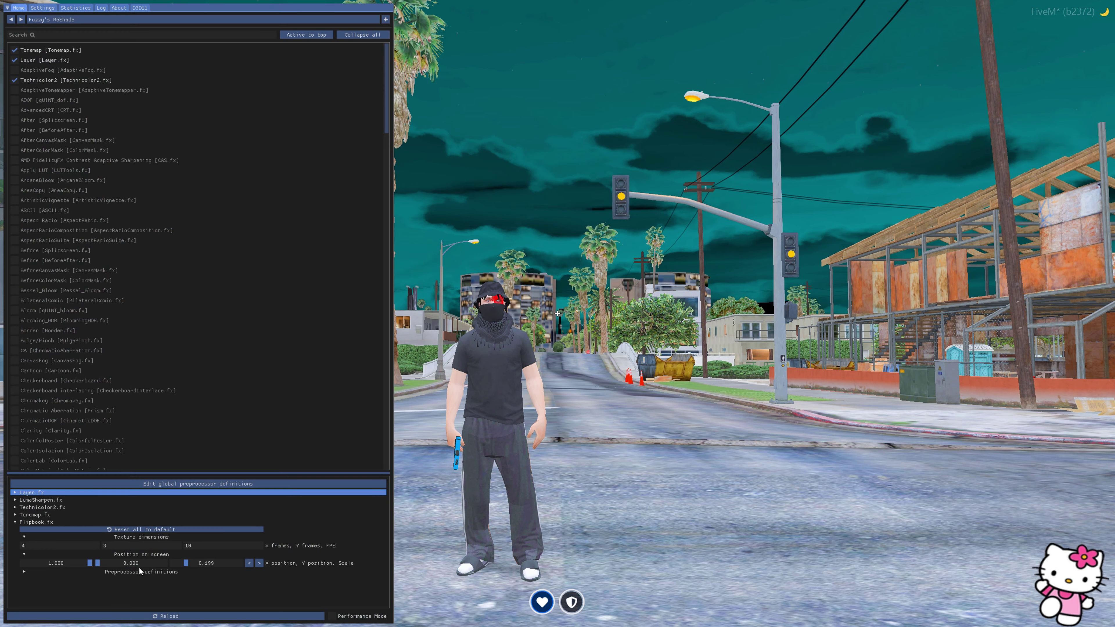
left_click(189, 565)
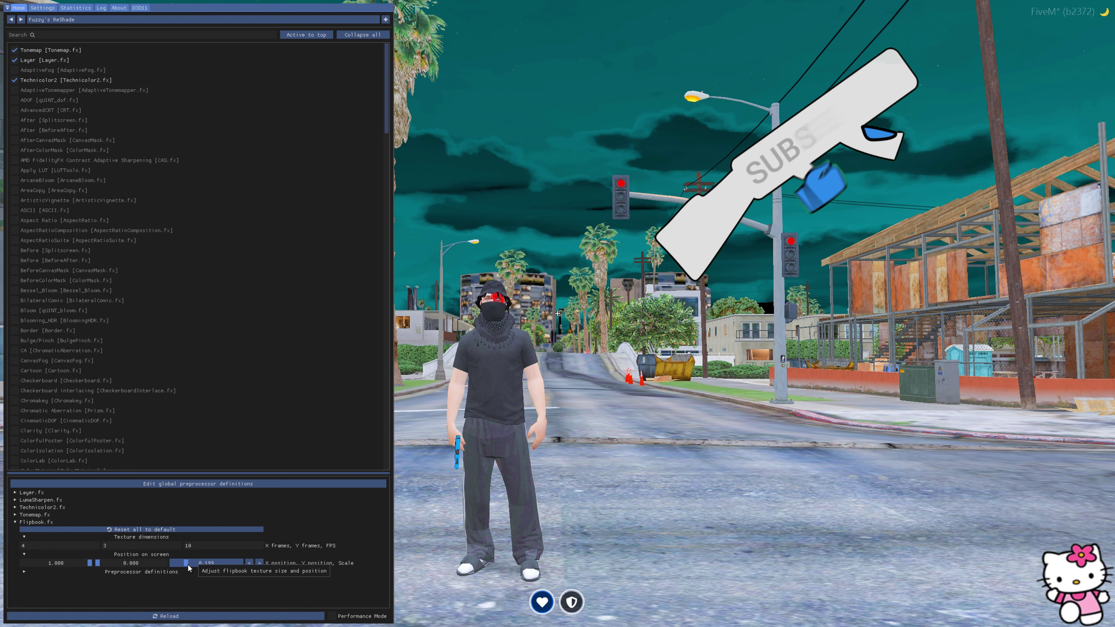
mouse_move(190, 565)
left_mouse_down()
mouse_move(204, 564)
mouse_move(187, 564)
left_mouse_up()
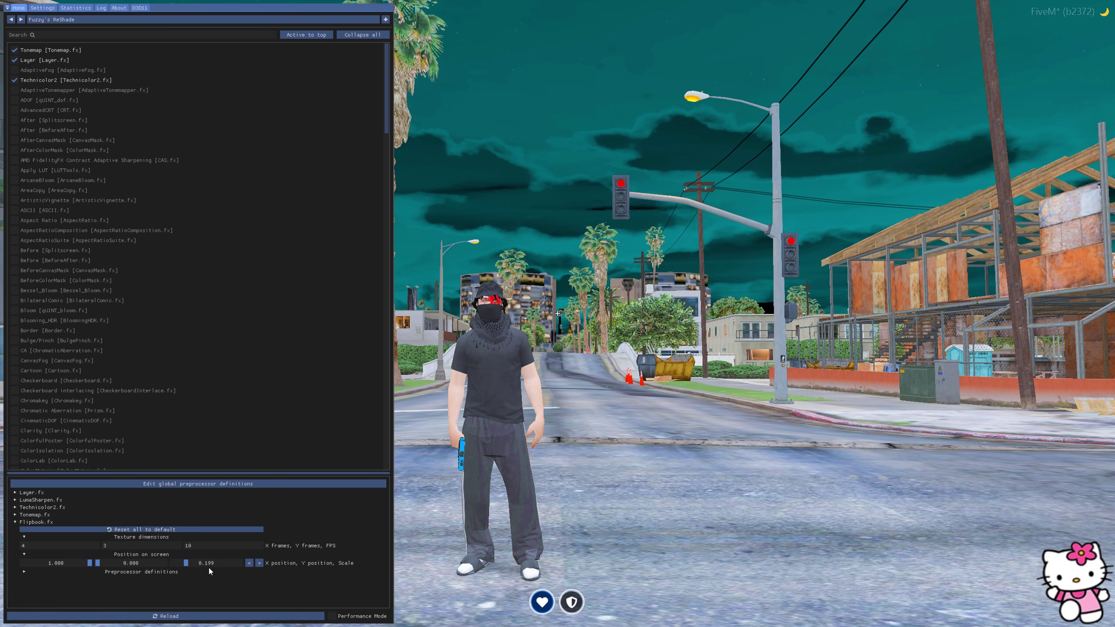
key("Home")
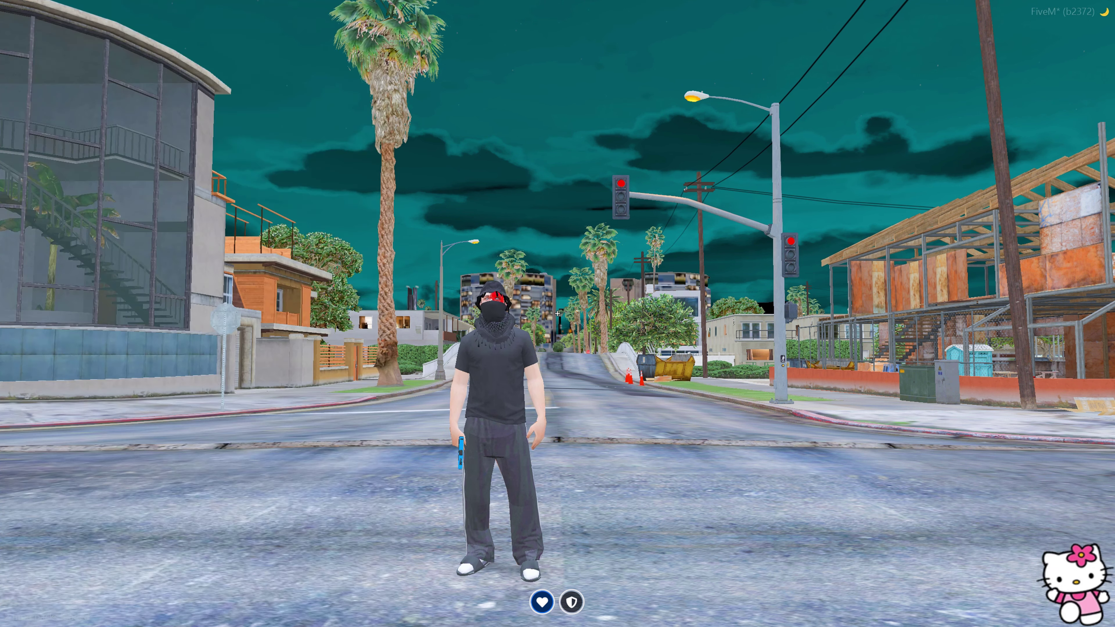
key("w")
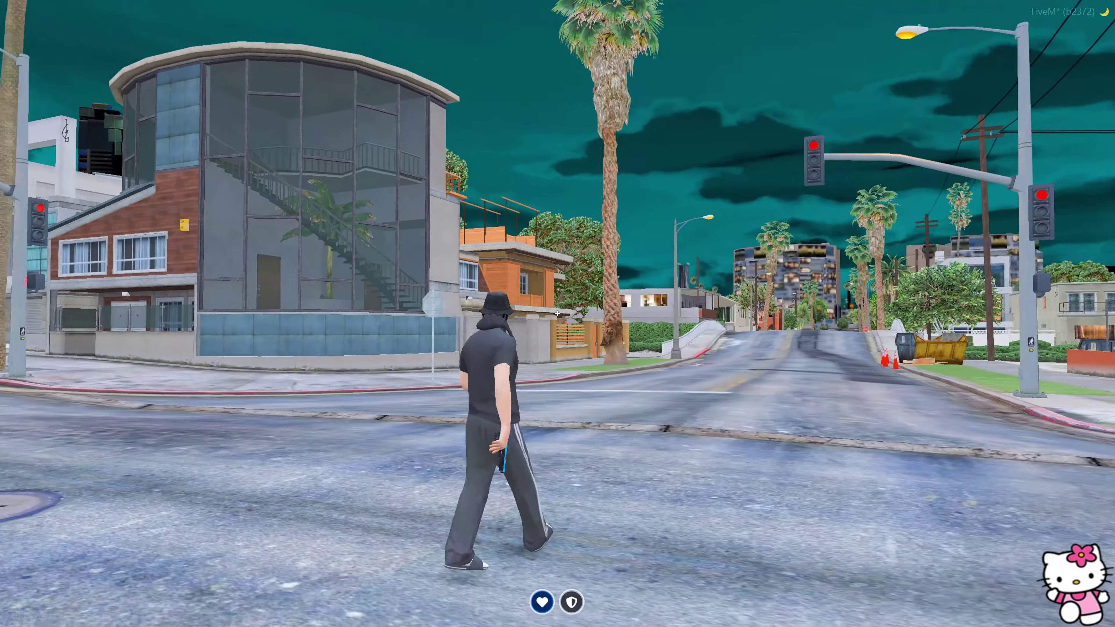
key("s")
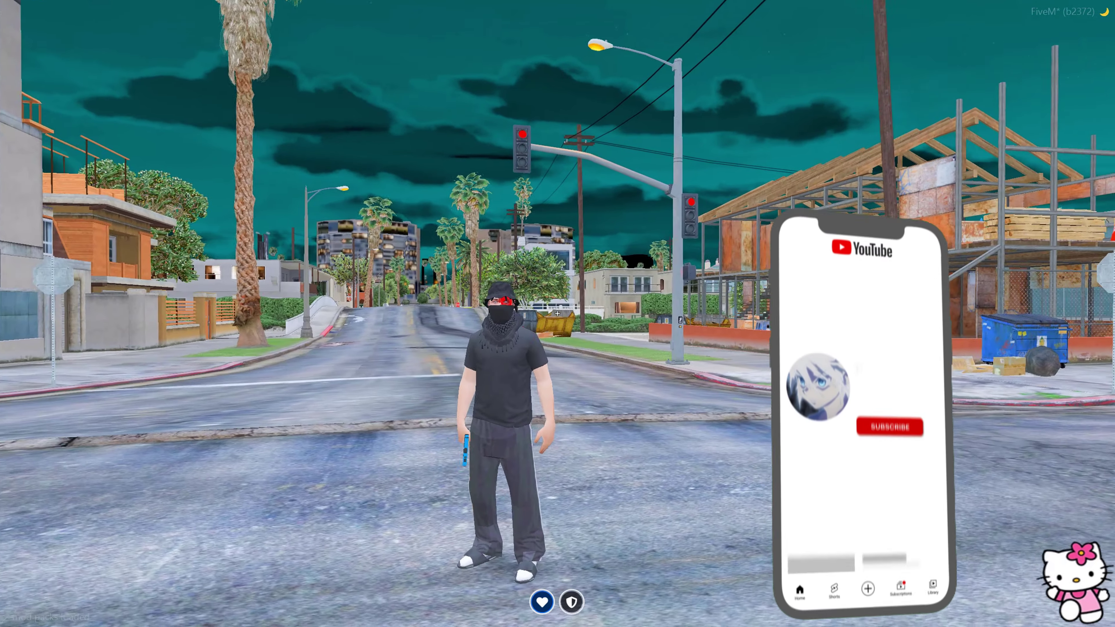